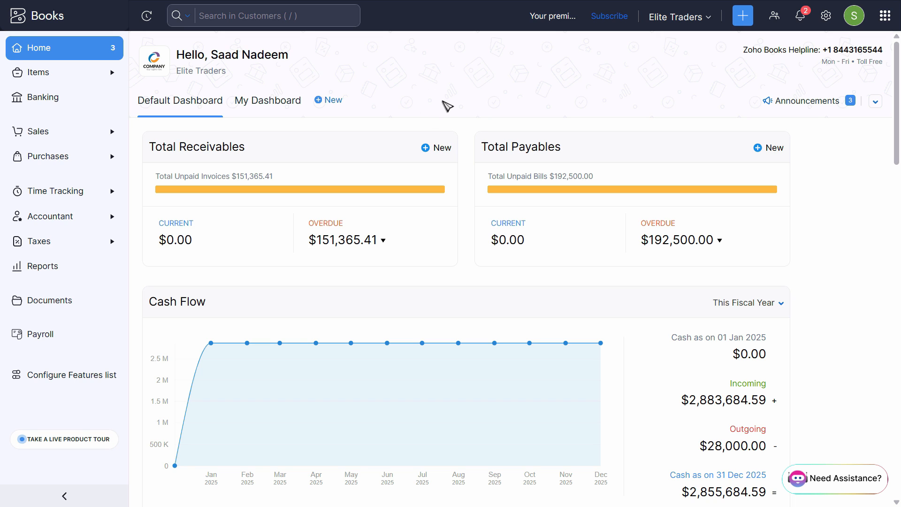
Switch to the landed cost document in Word and read the example scenario's cost table and per-unit calculation.
key(super)
click(584, 496)
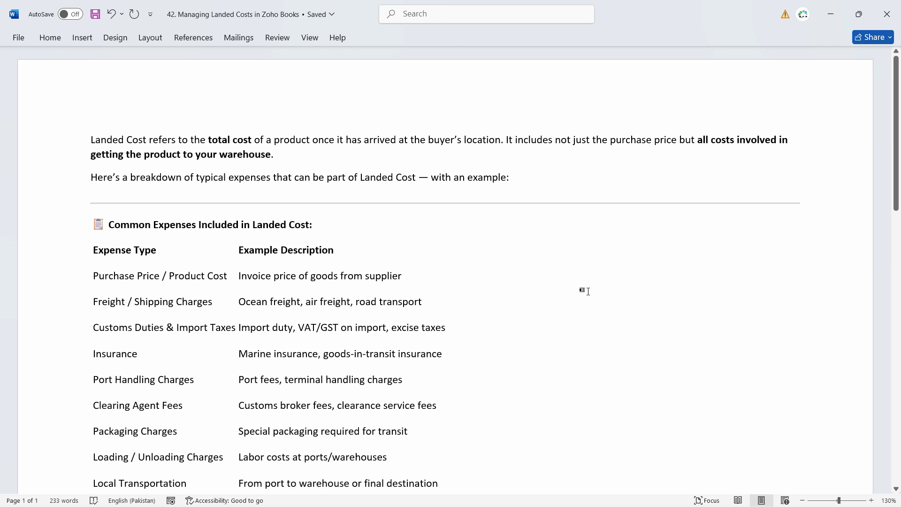
key(ctrl+End)
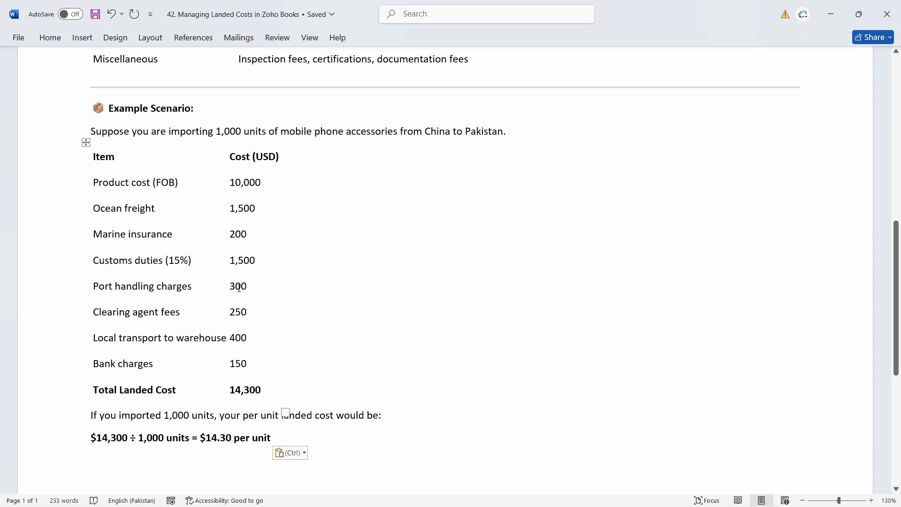
scroll(240, 287, down, 1)
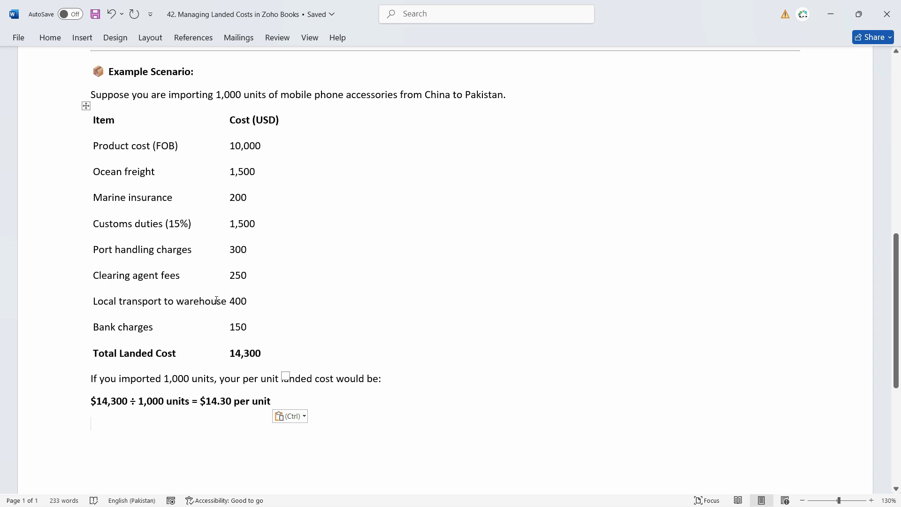
scroll(216, 300, down, 2)
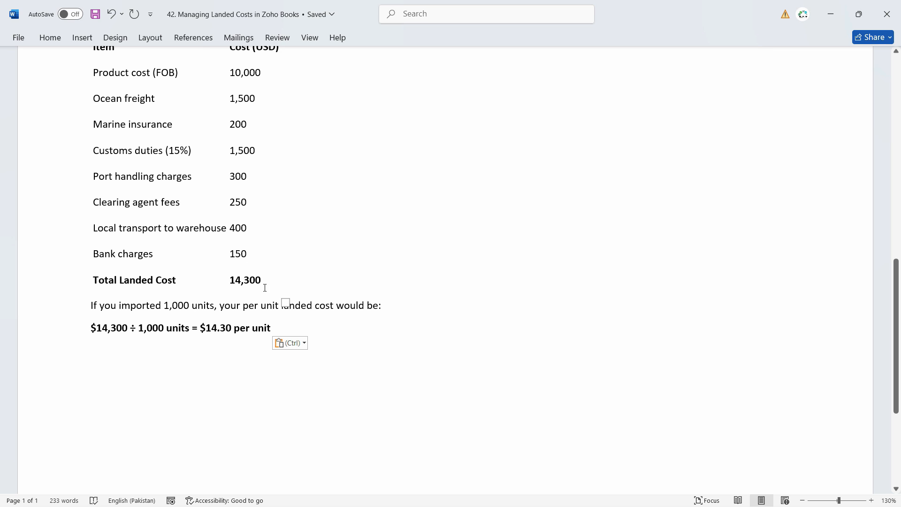
scroll(265, 288, up, 2)
scroll(224, 357, down, 3)
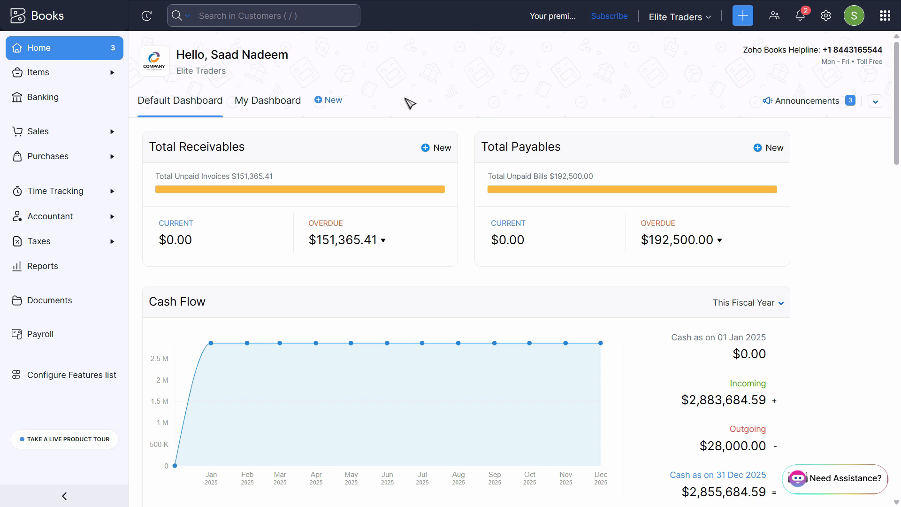
Enable Track landed cost on items in the Items settings, save the change and close the settings.
click(827, 19)
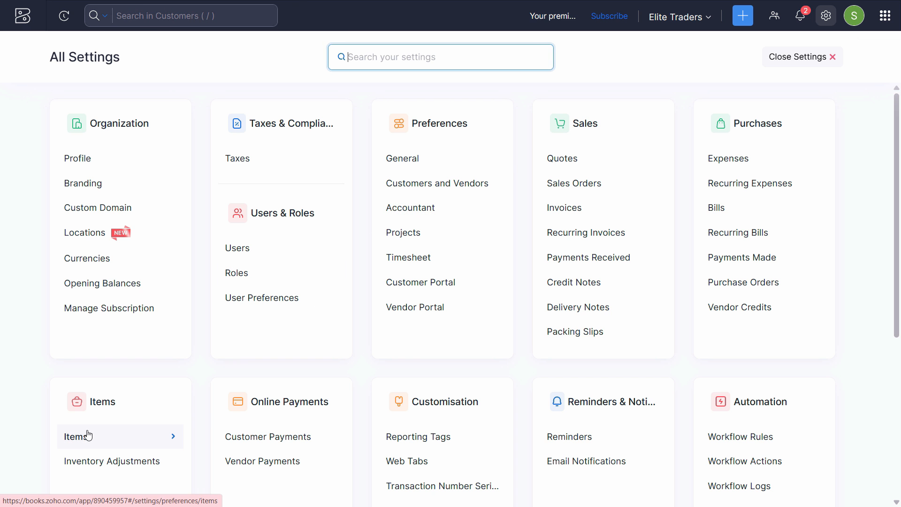
click(128, 437)
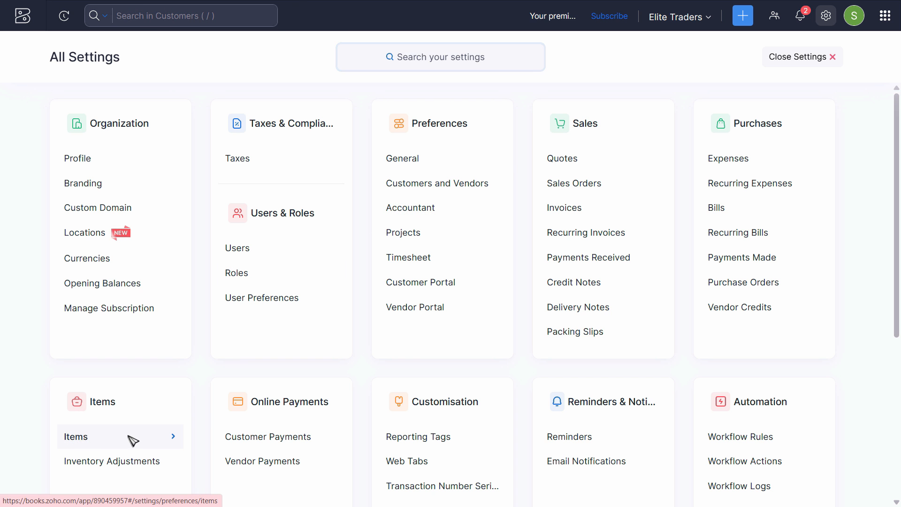
click(133, 440)
scroll(343, 220, down, 5)
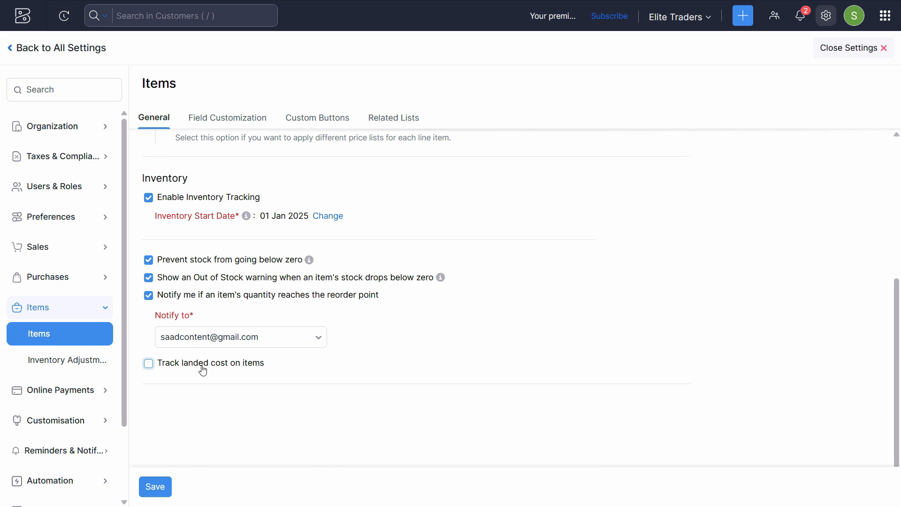
click(148, 364)
click(159, 487)
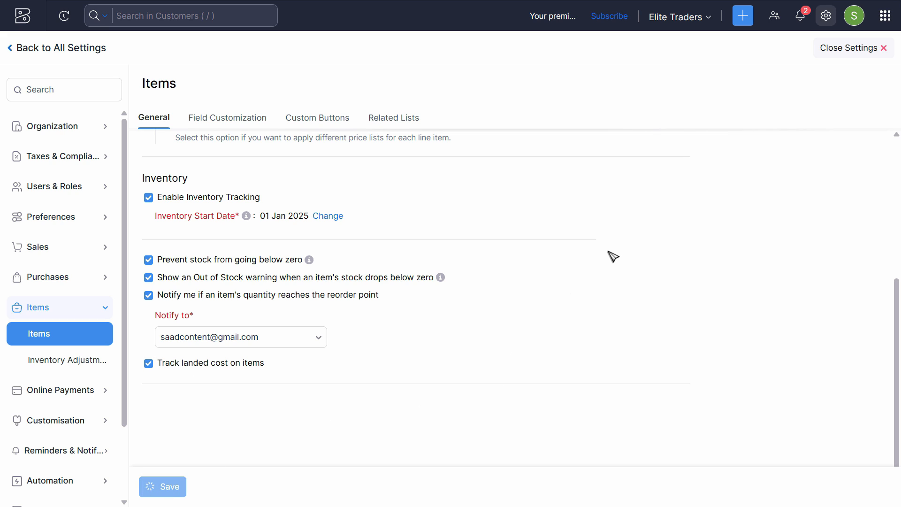
click(854, 54)
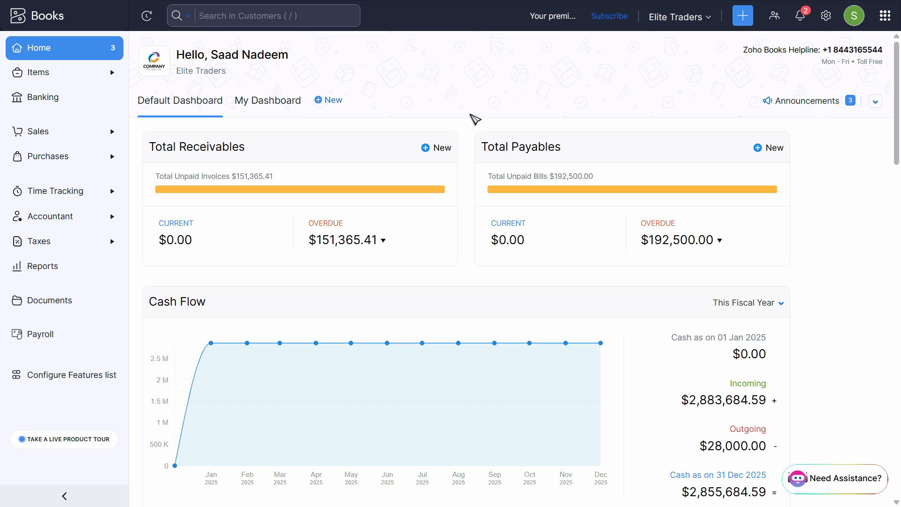
Start a new bill under Purchases and select the AED-currency vendor.
click(68, 163)
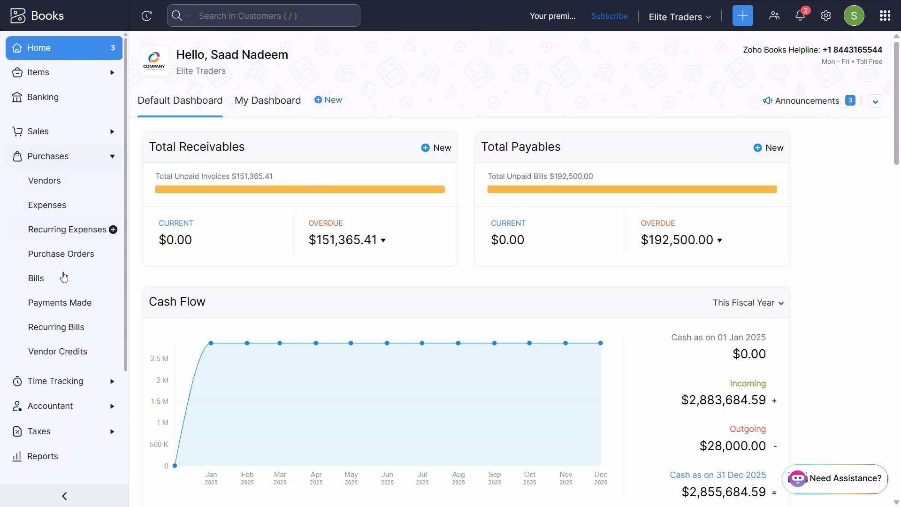
click(63, 280)
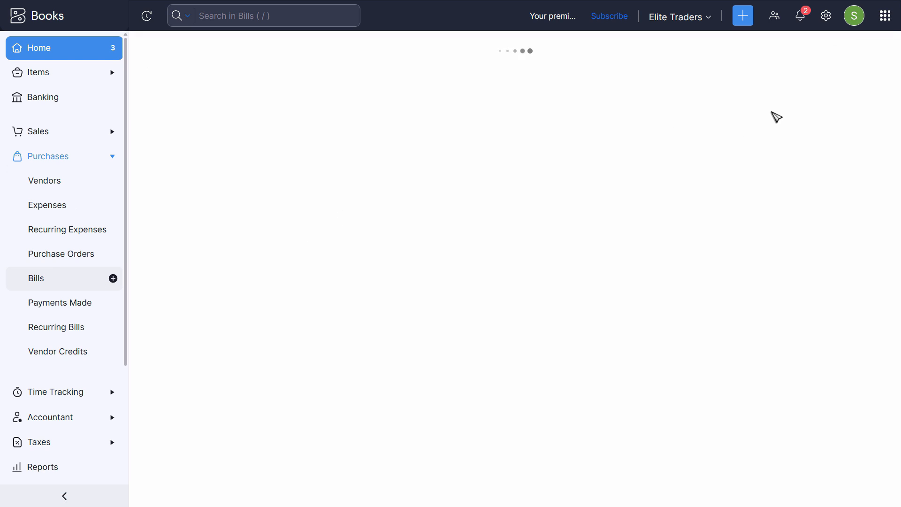
click(828, 54)
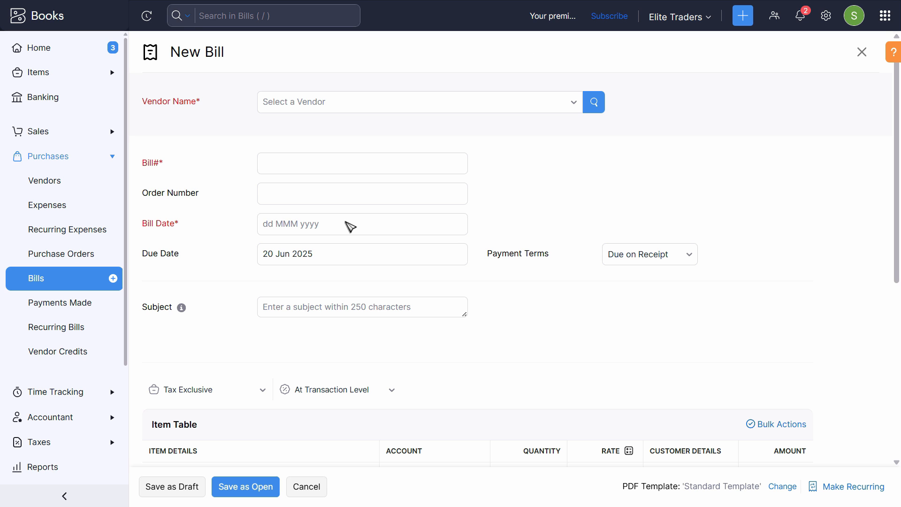
click(479, 111)
click(352, 155)
Enter the bill number and set the bill date to 20 Jun 2025.
click(352, 157)
text(61651)
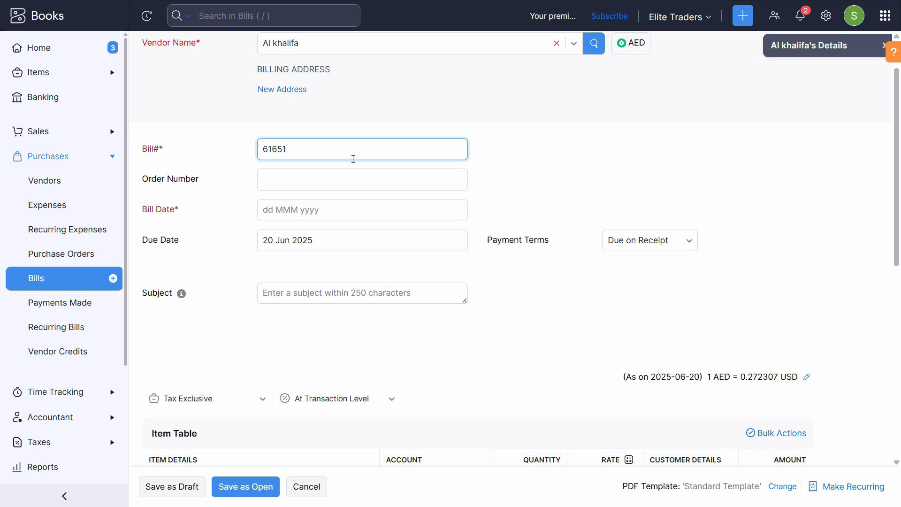
key(Tab)
key(Tab)
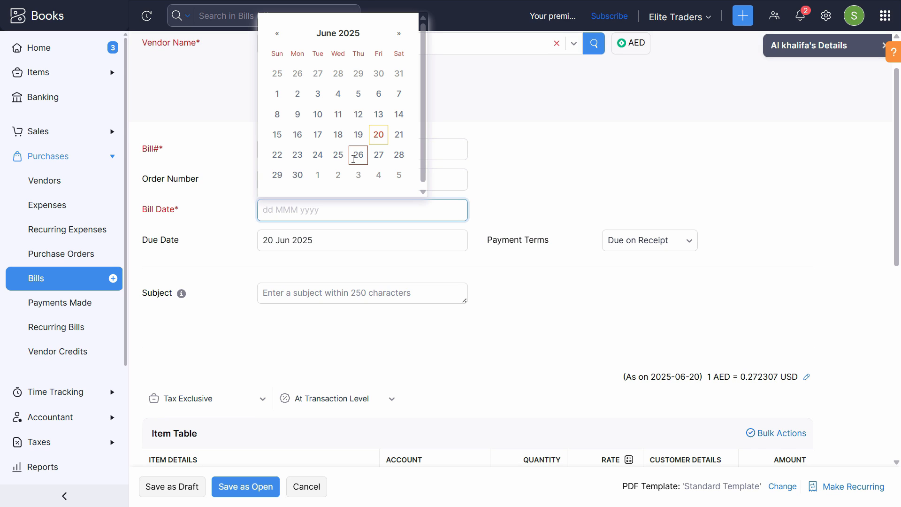
click(379, 135)
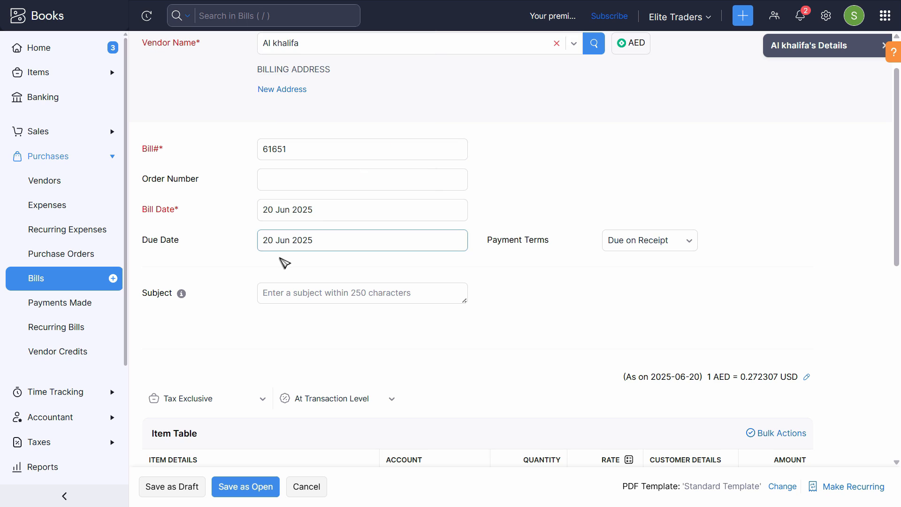
Switch to Word and select the item name "mobile phone accessories" in the Example Scenario sentence.
scroll(283, 262, down, 3)
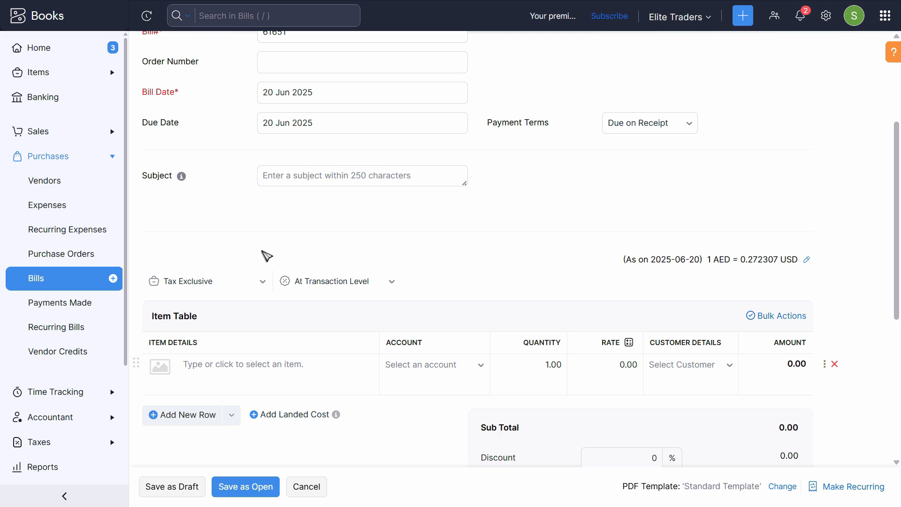
scroll(263, 272, down, 3)
click(291, 249)
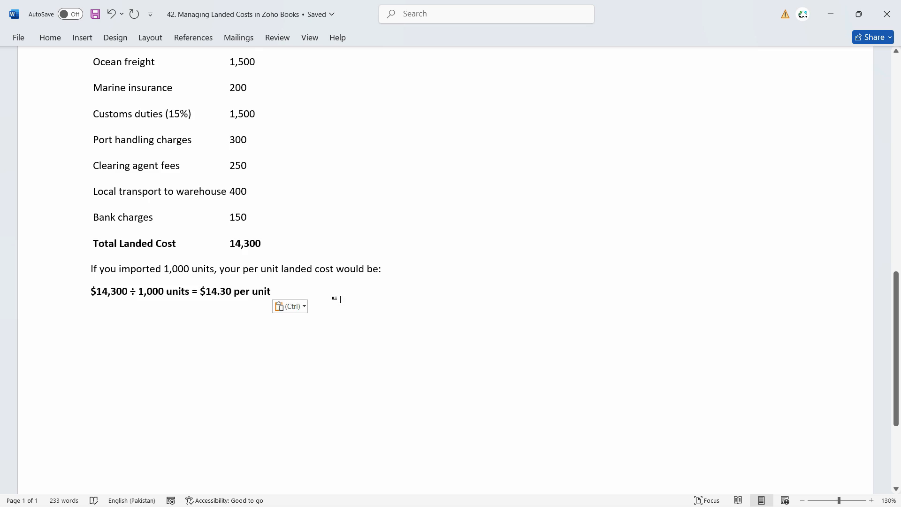
scroll(340, 299, up, 5)
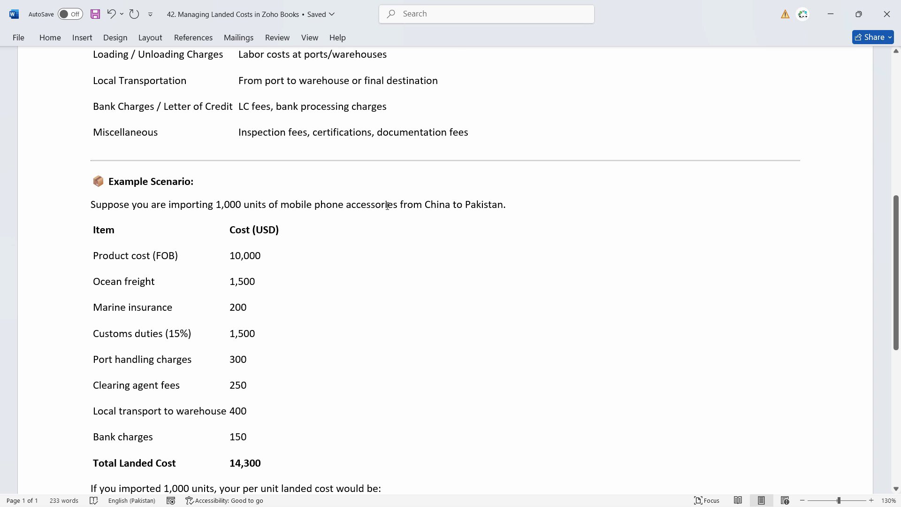
drag(387, 206, 282, 205)
scroll(416, 240, up, 1)
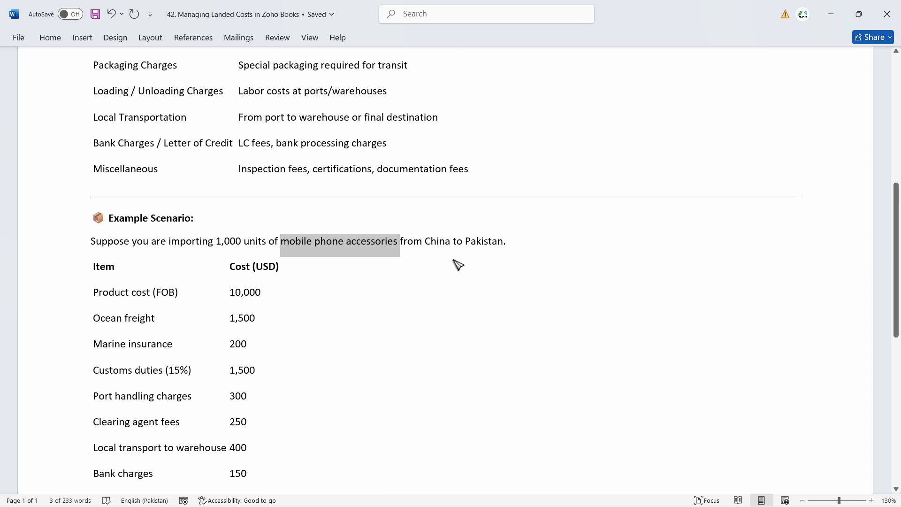
Switch back to Zoho Books and start a new item from the bill's item row, named "mobile phone accessories" with unit pcs.
key(alt+Tab)
click(271, 252)
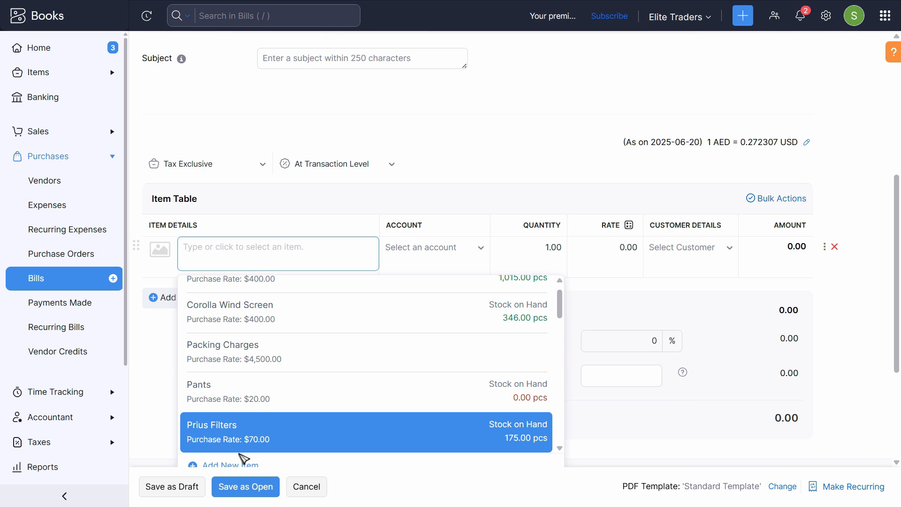
scroll(243, 458, down, 2)
click(249, 466)
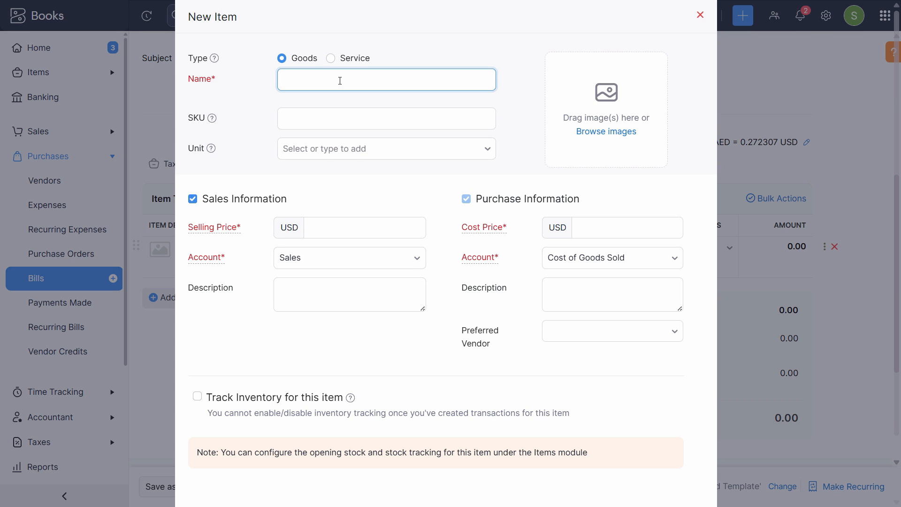
text(mobile phone accessories)
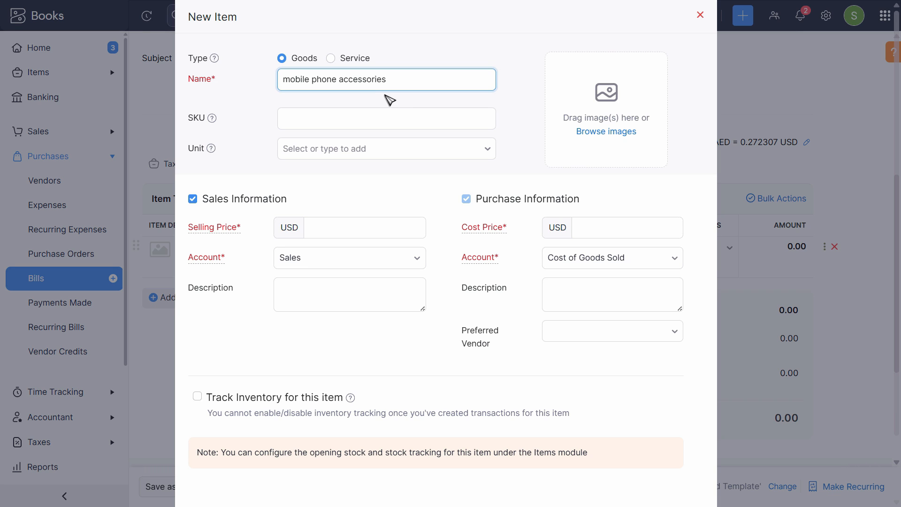
click(381, 116)
click(393, 149)
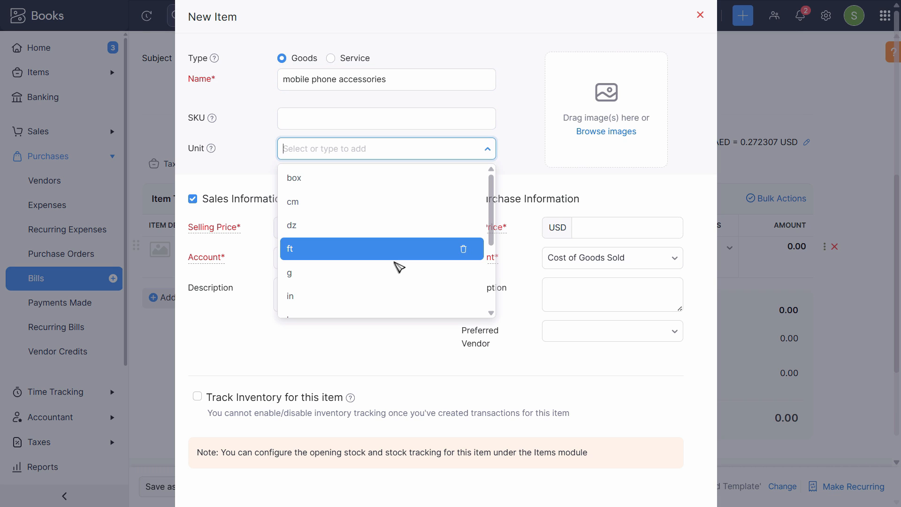
scroll(394, 282, down, 2)
click(388, 301)
Set the new item's selling price to 20 USD and its cost price to 10 USD.
click(344, 230)
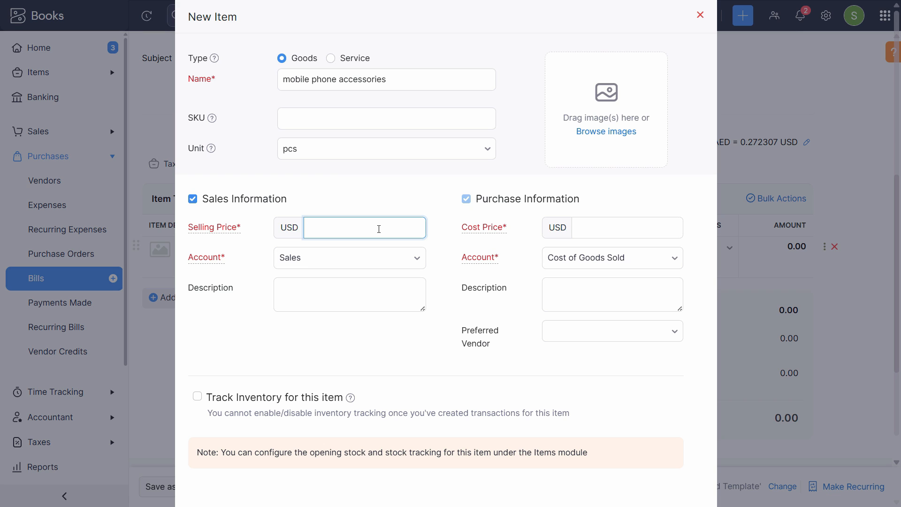
text(20)
key(Tab)
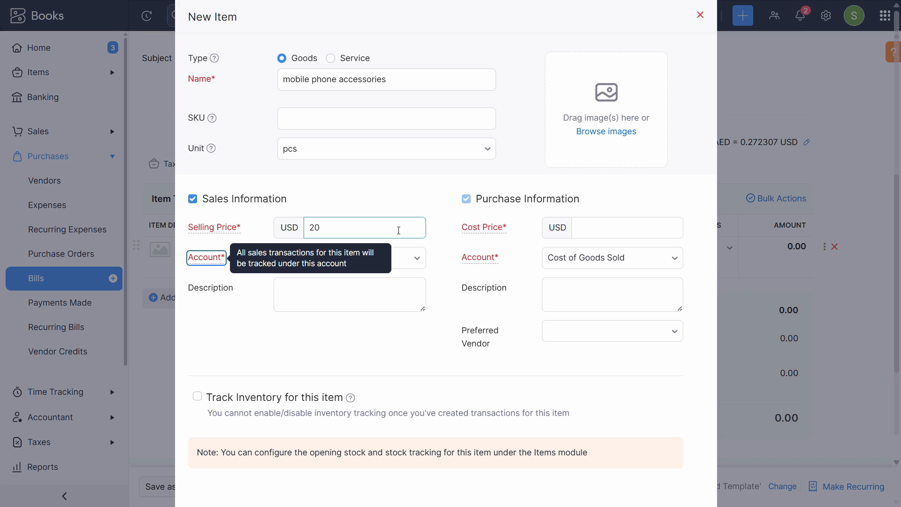
click(623, 223)
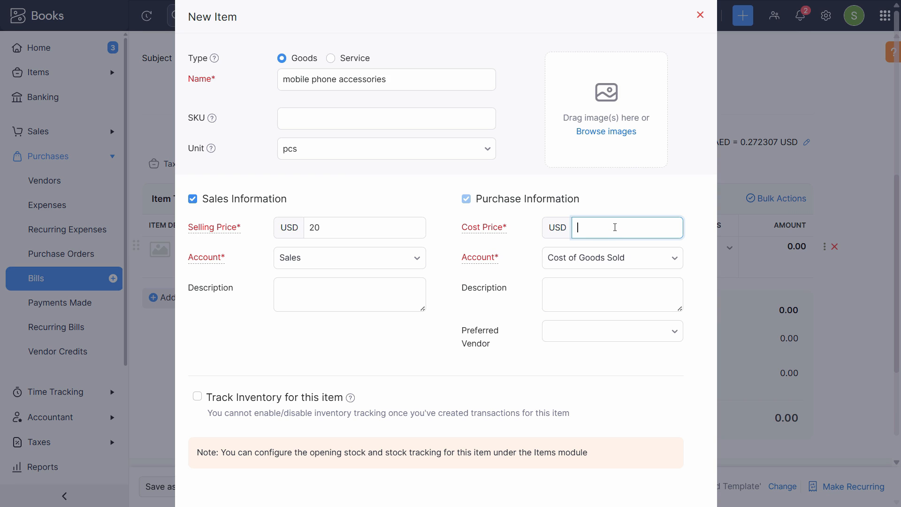
text(10)
key(Tab)
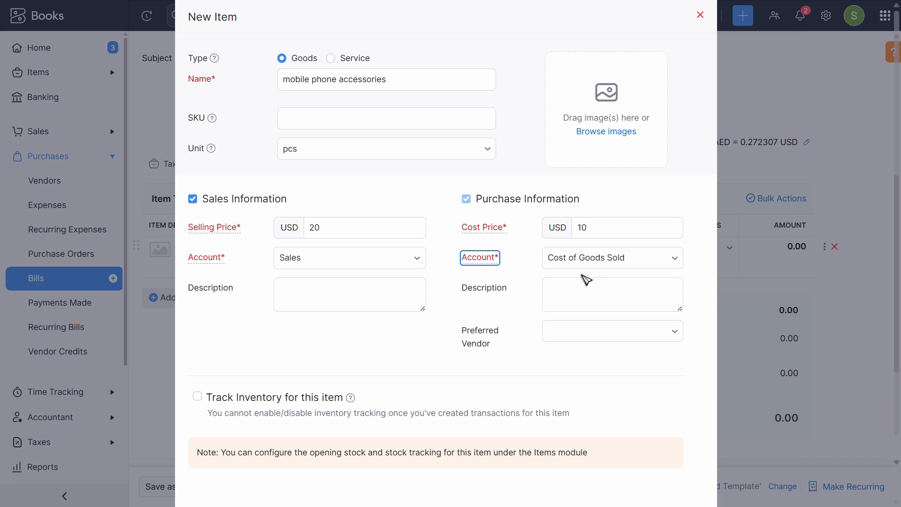
Switch to Word to check the Product cost (FOB) row of the example table, and return to Zoho Books.
key(alt+Tab)
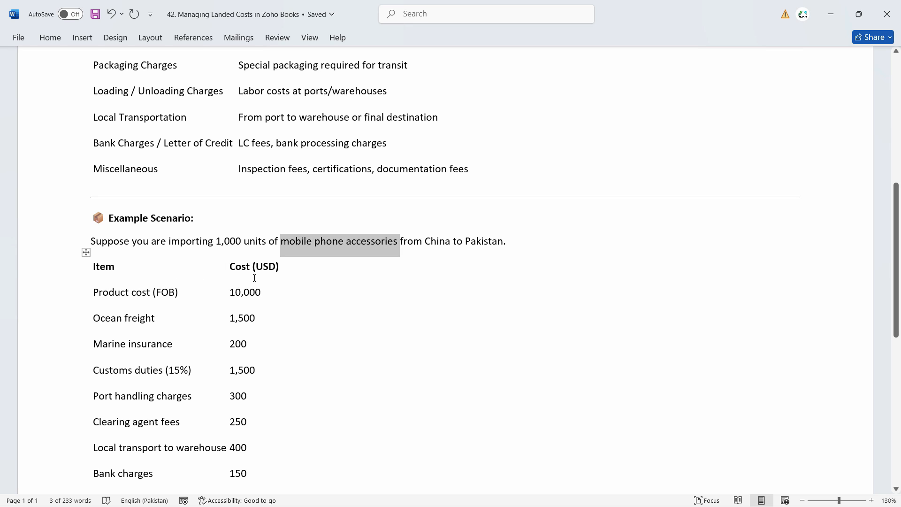
click(227, 293)
key(alt+Tab)
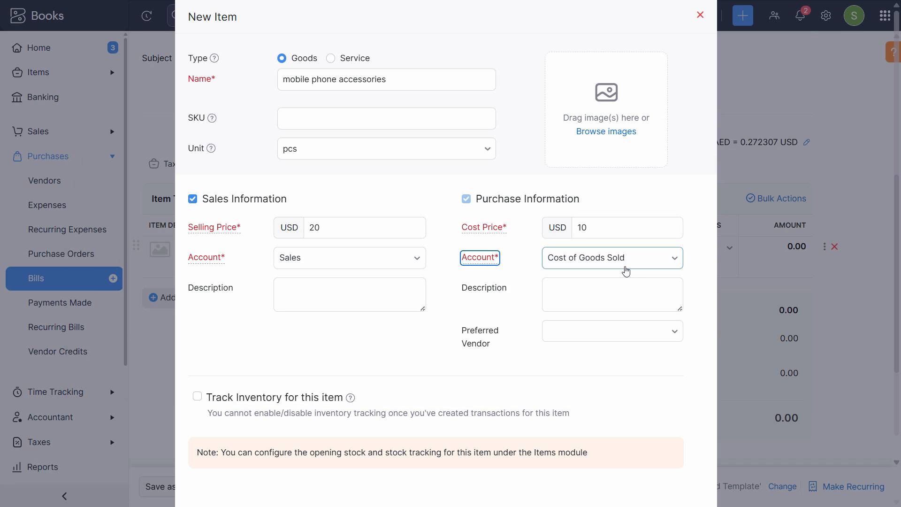
Copy the item name "mobile phone accessories" into both the sales and purchase descriptions.
click(587, 300)
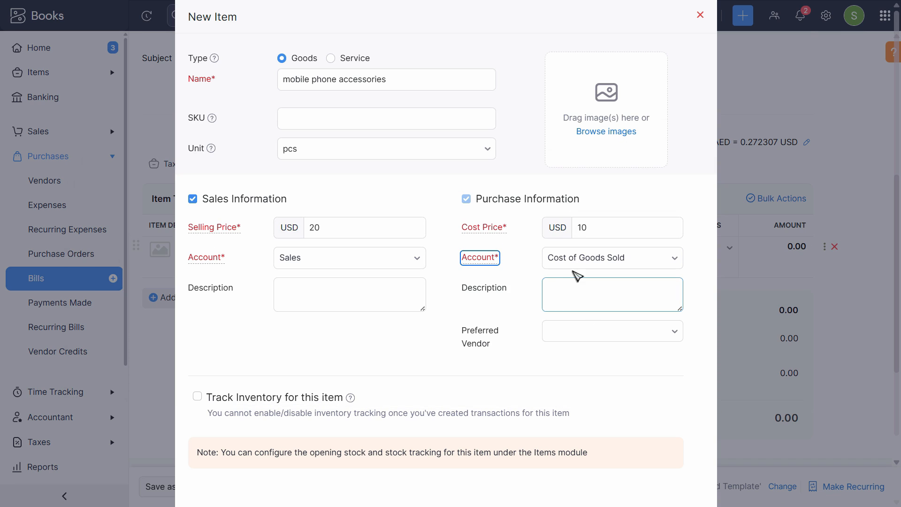
click(299, 290)
drag(399, 80, 211, 60)
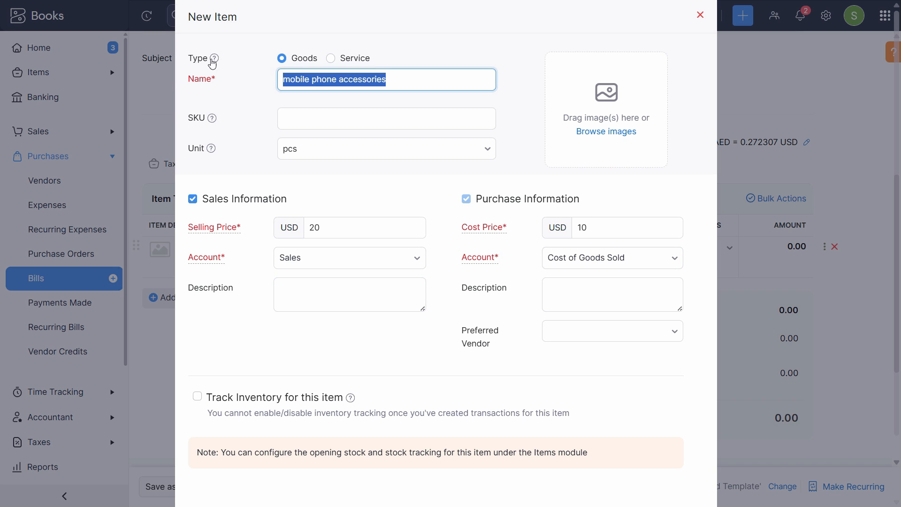
key(ctrl+c)
click(301, 291)
key(ctrl+v)
click(601, 308)
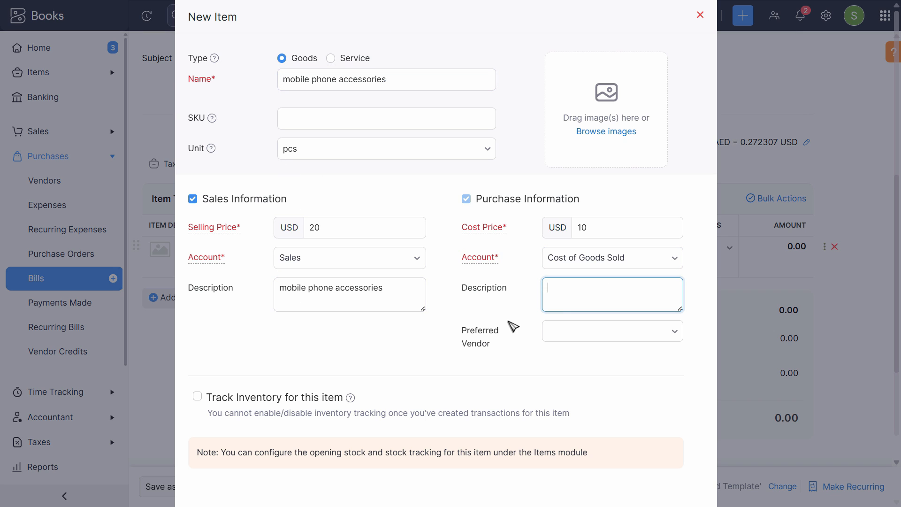
key(ctrl+v)
Enable inventory tracking for the new item and set its inventory account to Inventory Asset.
scroll(484, 324, down, 3)
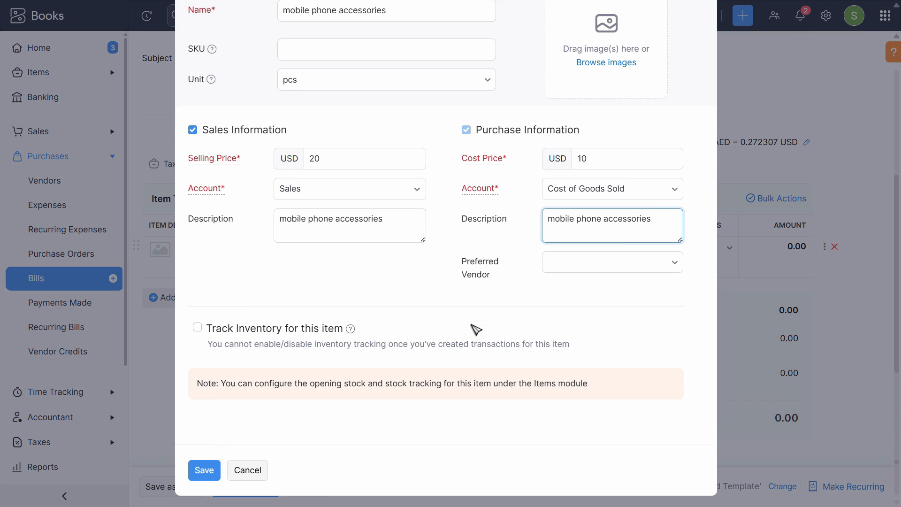
click(207, 327)
scroll(321, 403, down, 1)
click(349, 290)
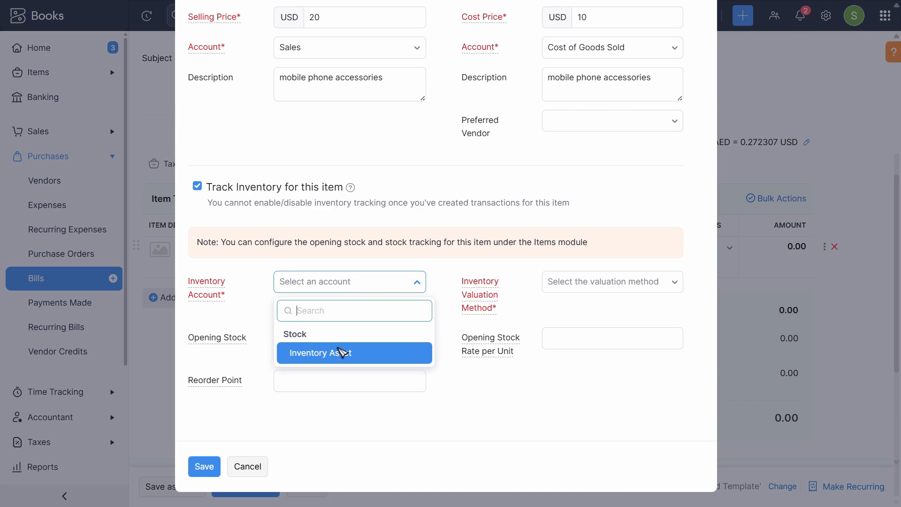
click(301, 357)
click(316, 286)
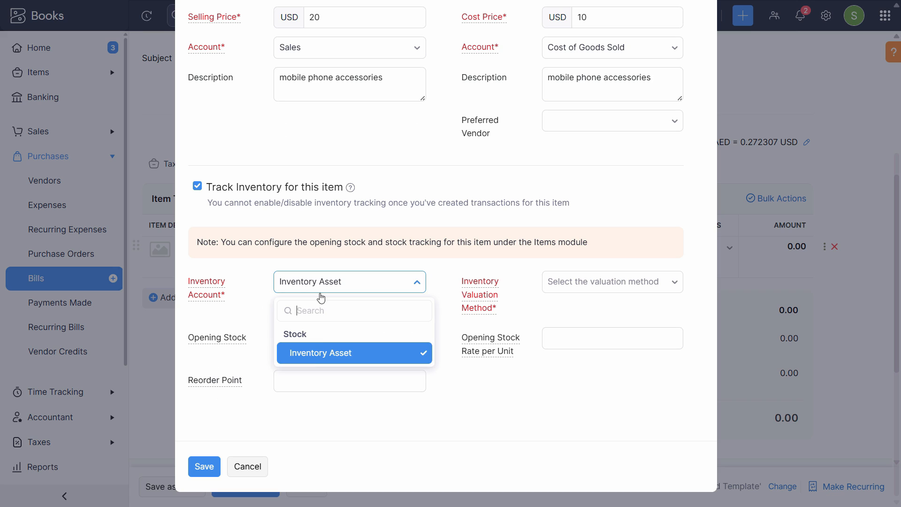
click(313, 360)
Set the item's inventory valuation method to WAC (Weighted Average Costing) and save the item.
click(611, 283)
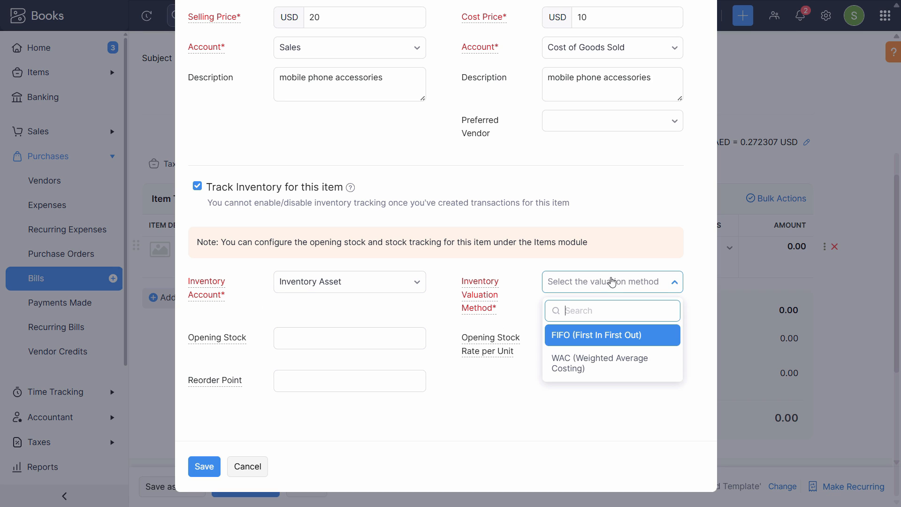
click(585, 371)
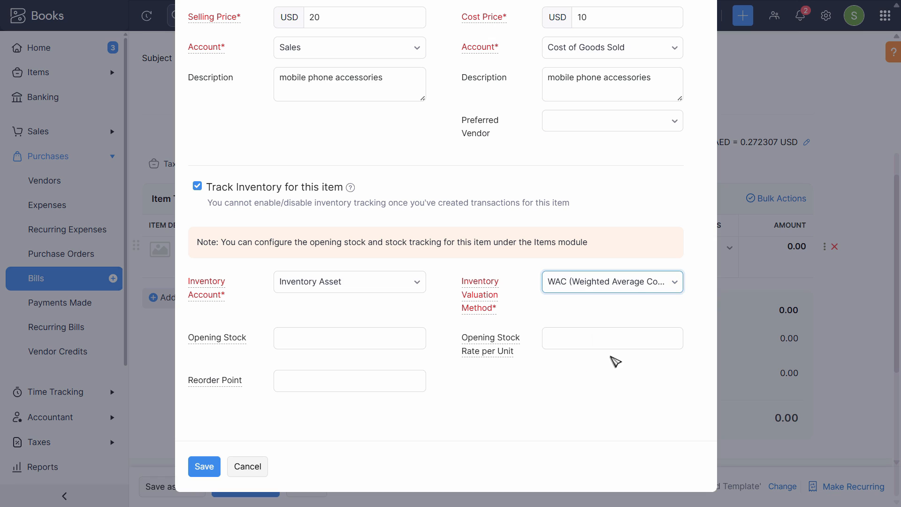
click(332, 337)
click(206, 467)
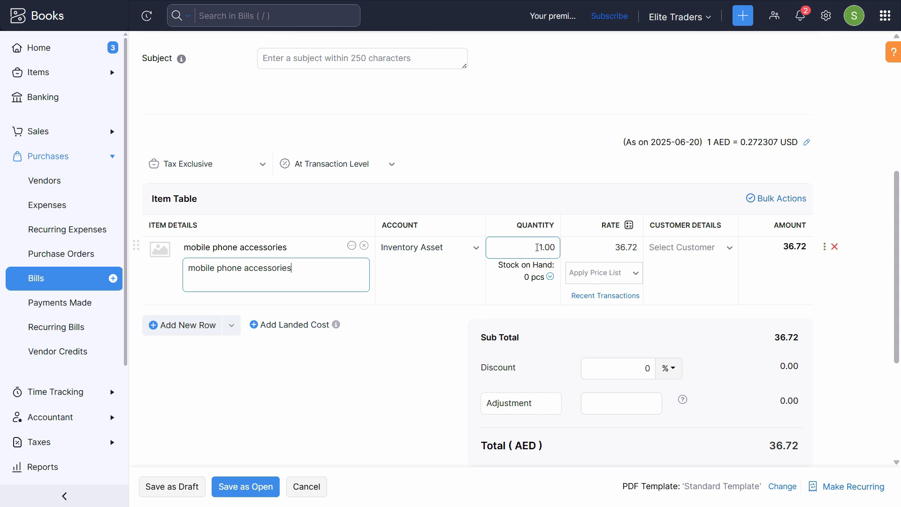
Set the mobile phone accessories quantity to 10000 on the bill and replace the vendor with the one billed in USD.
click(537, 248)
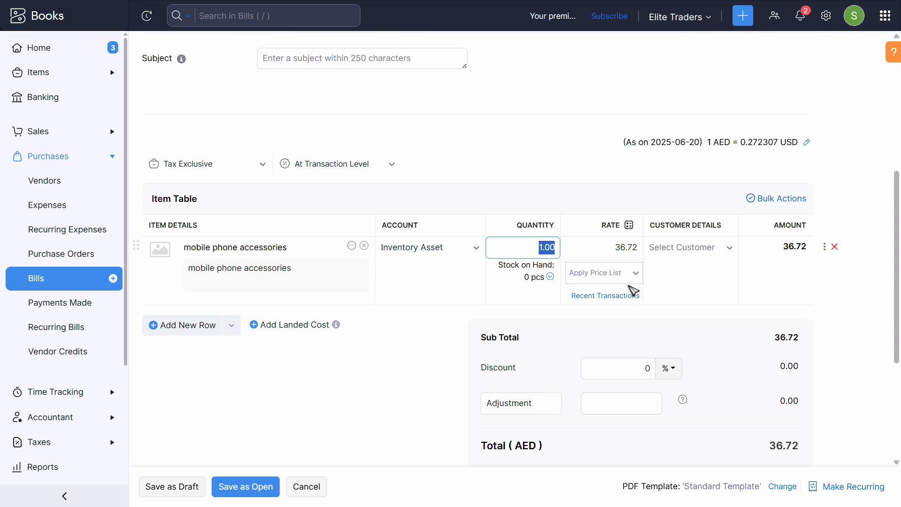
text(10000)
scroll(417, 322, up, 6)
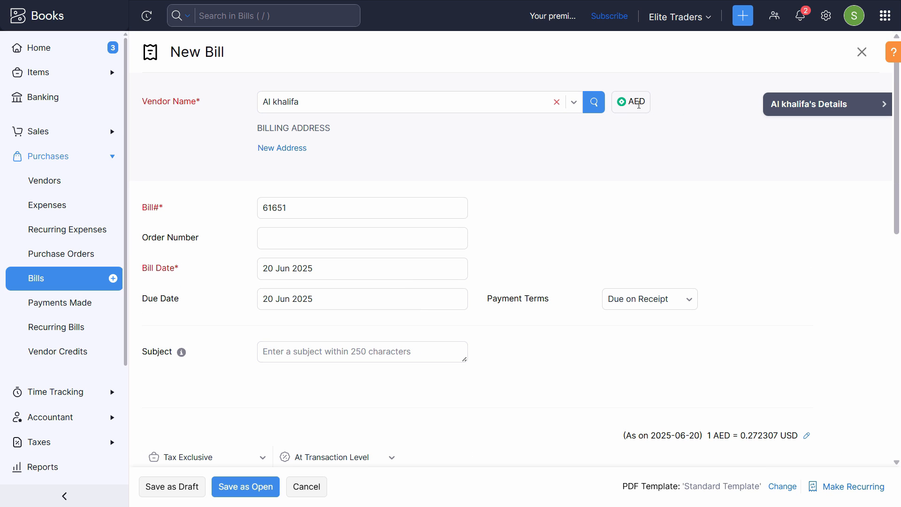
click(558, 103)
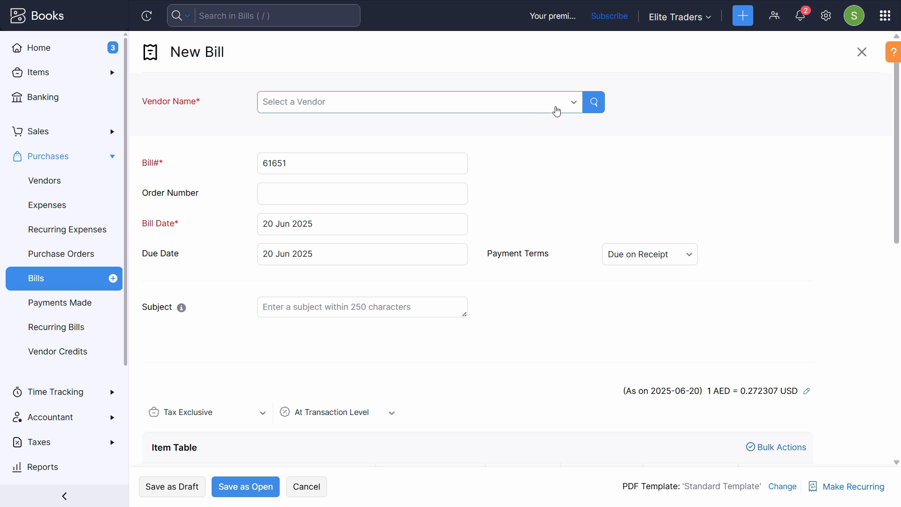
click(555, 109)
click(342, 216)
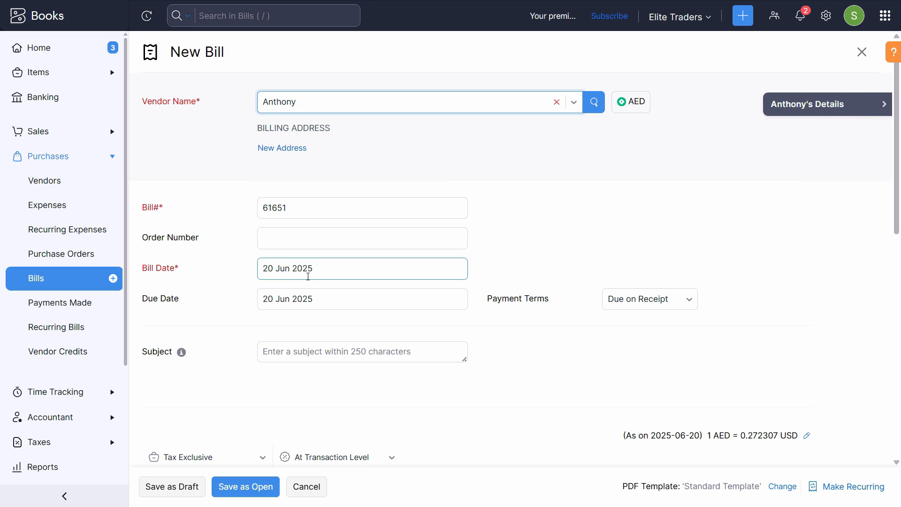
scroll(324, 226, down, 2)
scroll(351, 138, up, 2)
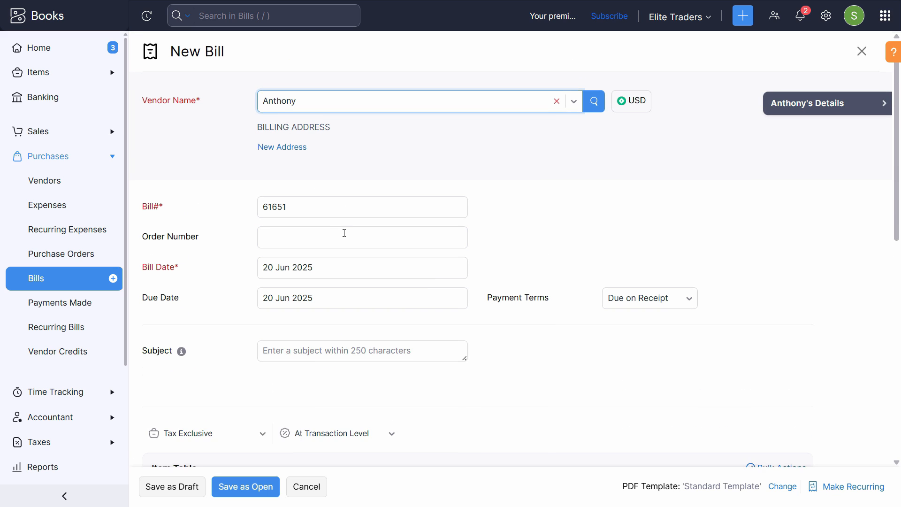
scroll(345, 233, down, 3)
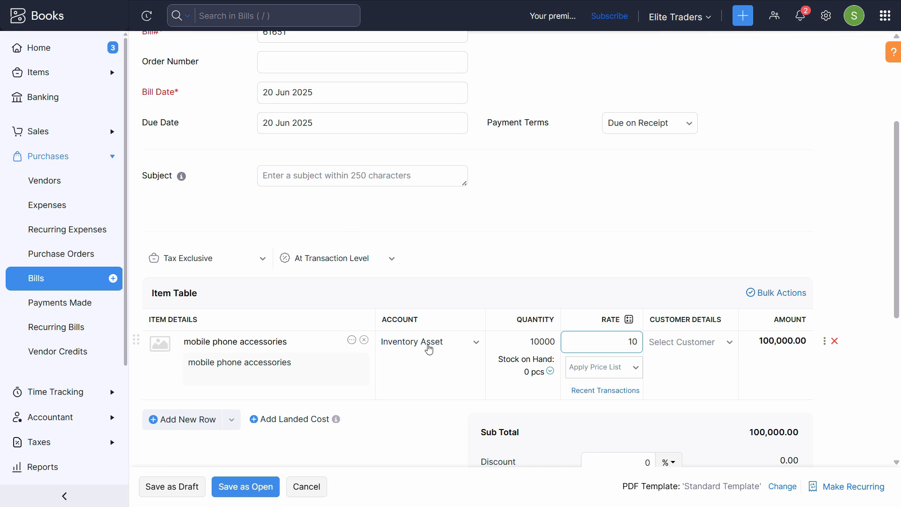
Add a landed cost row to the bill and fill in "Ocean freight" copied from the Word example table.
click(254, 423)
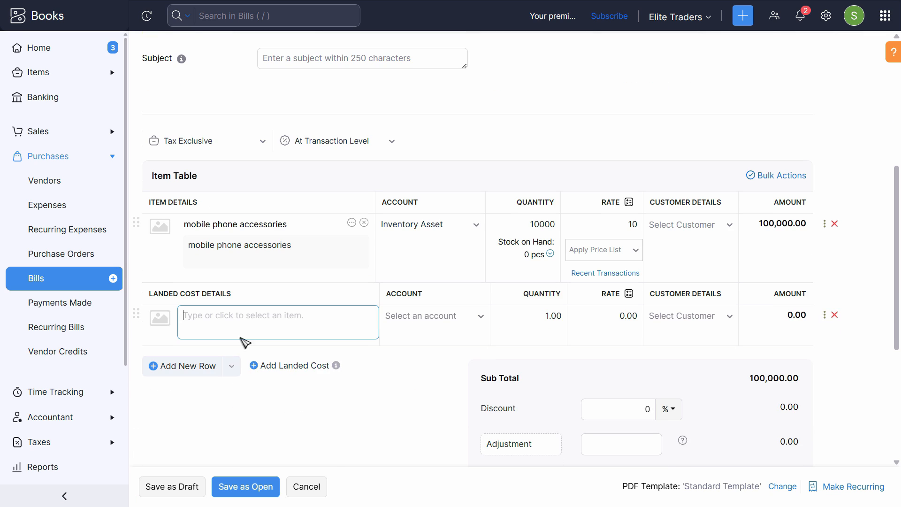
click(227, 321)
key(alt+Tab)
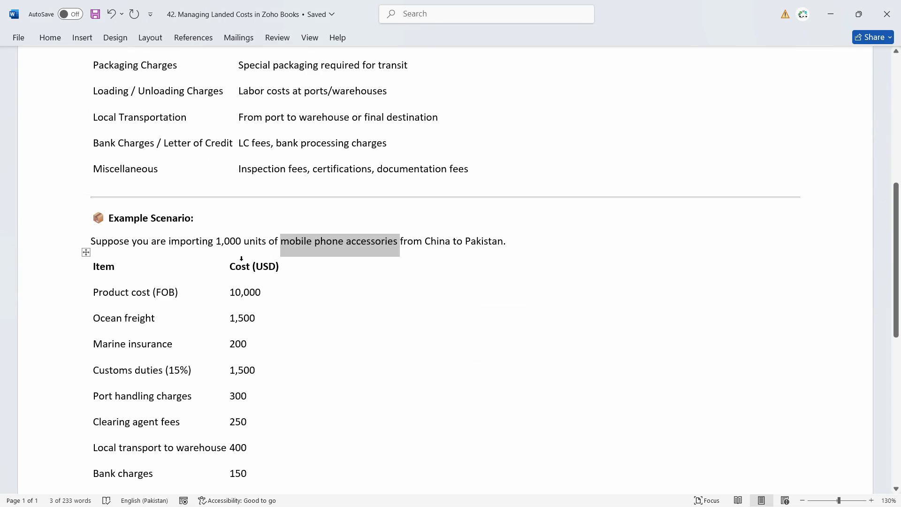
drag(159, 314, 92, 319)
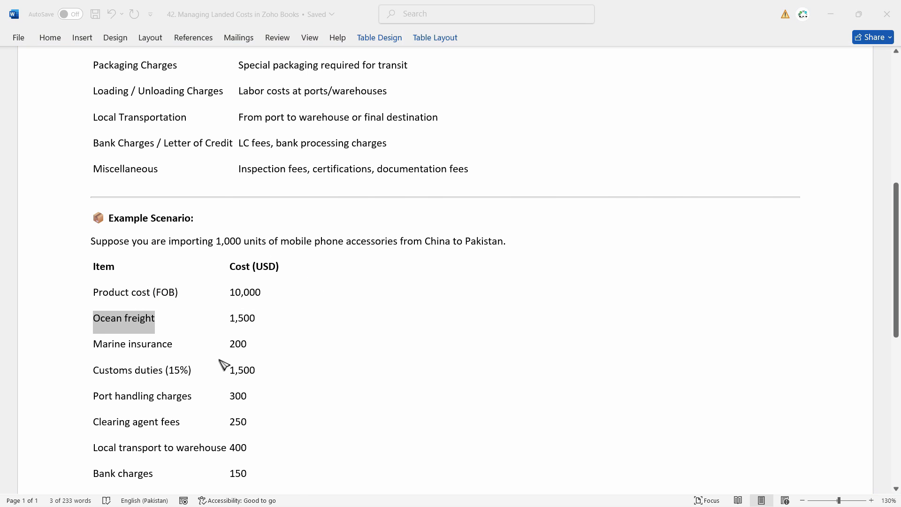
key(alt+Tab)
key(ctrl+v)
Assign the Ocean freight row to the Cost of Goods Sold account.
click(459, 291)
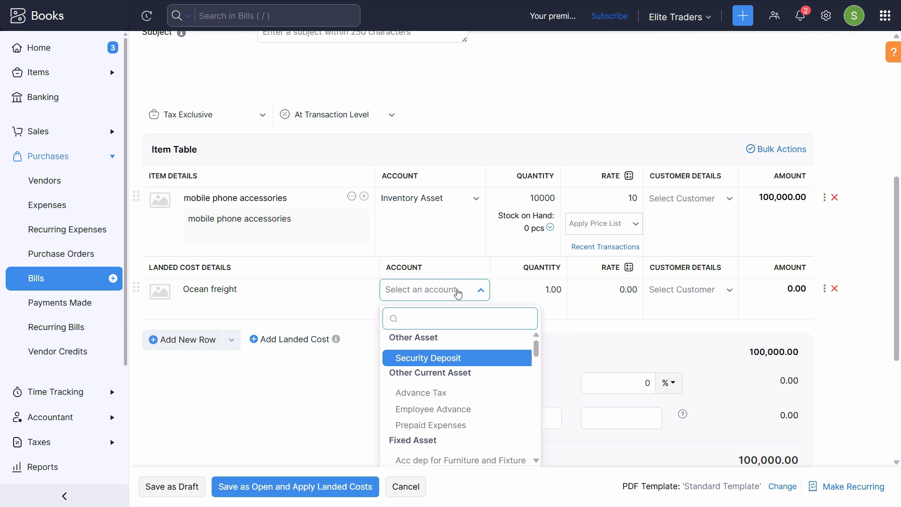
text(cos)
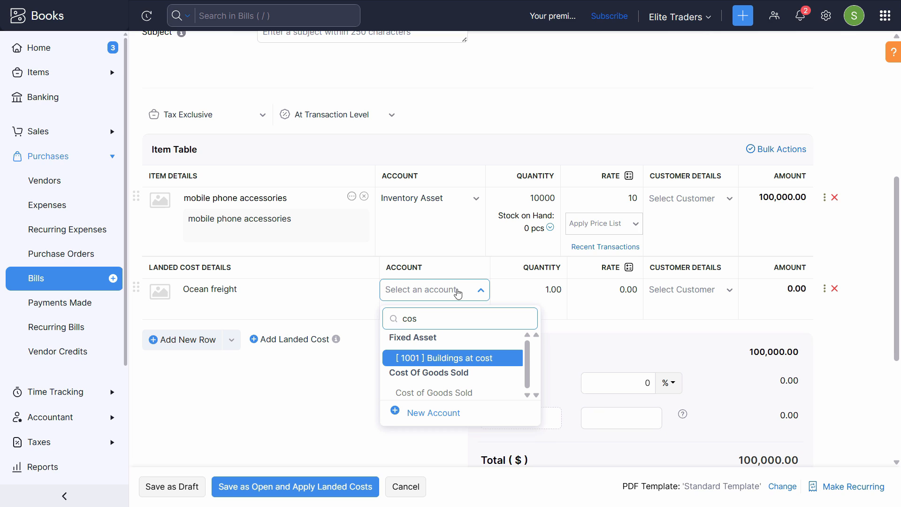
click(472, 392)
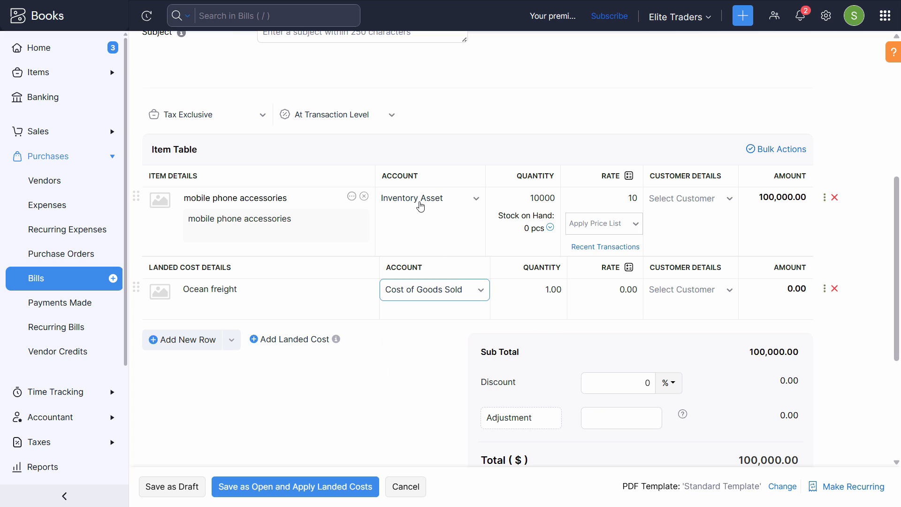
Change the Ocean freight row's account to Inventory Asset.
click(480, 299)
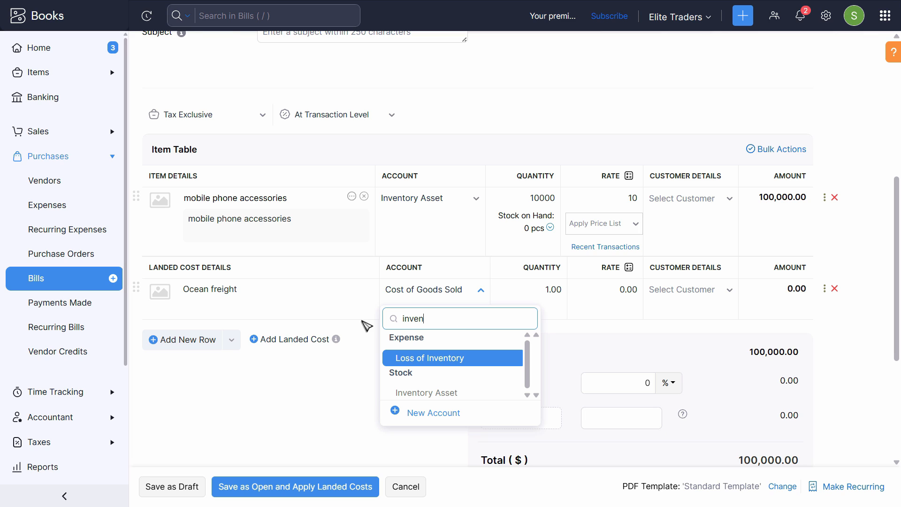
click(439, 399)
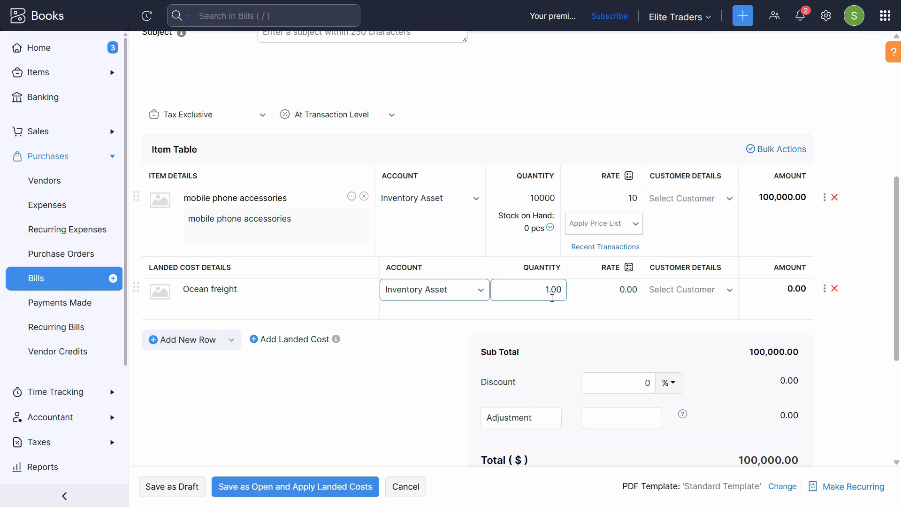
click(437, 295)
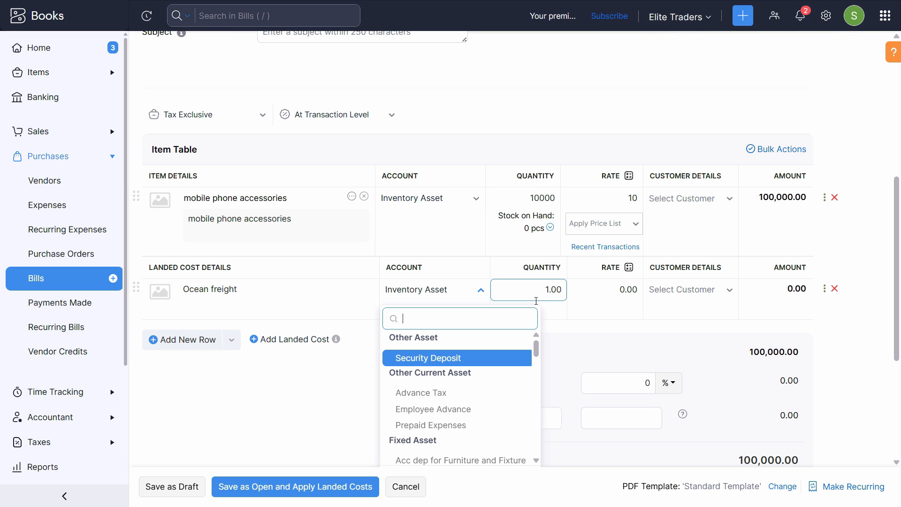
Check the Ocean freight cost in Word, return to Zoho Books and set the row's rate to 1500.
key(alt+Tab)
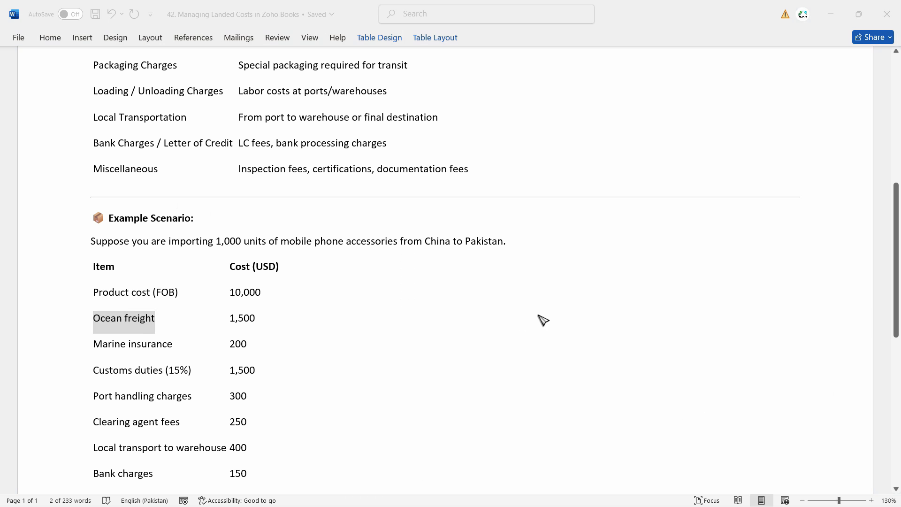
key(alt+Tab)
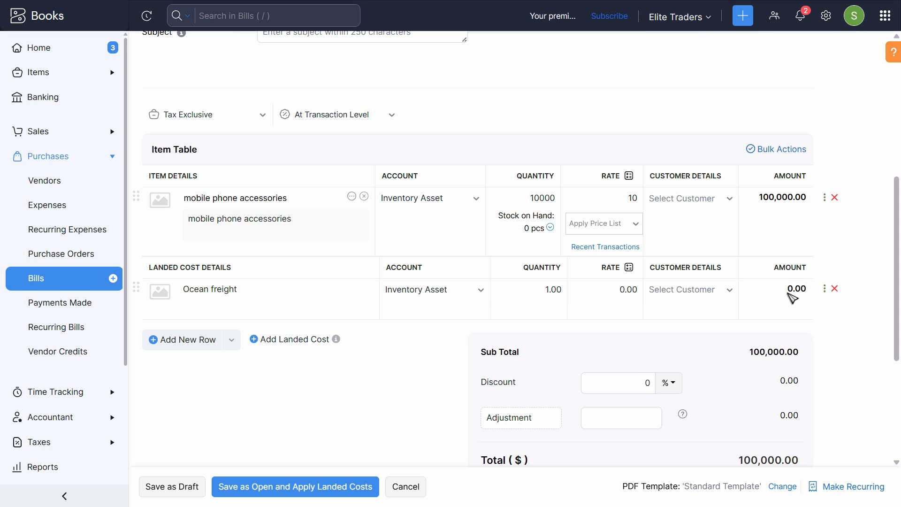
click(595, 291)
scroll(661, 298, down, 1)
text(1500)
key(Tab)
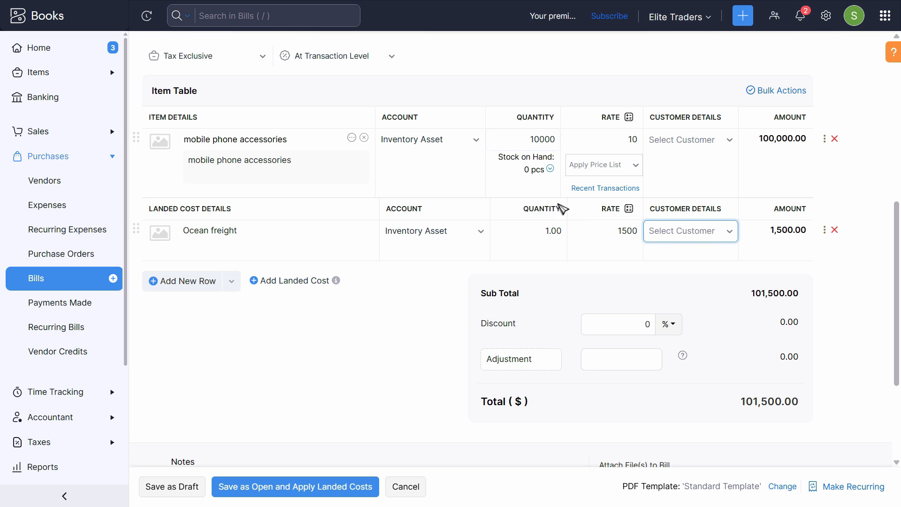
click(775, 242)
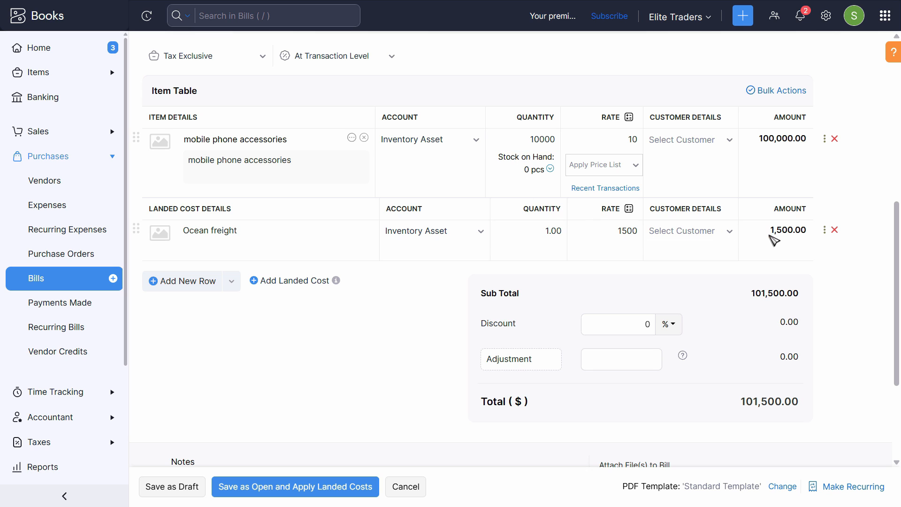
Add a second landed cost row to the bill and fill in "Marine insurance" copied from the Word example table.
click(261, 282)
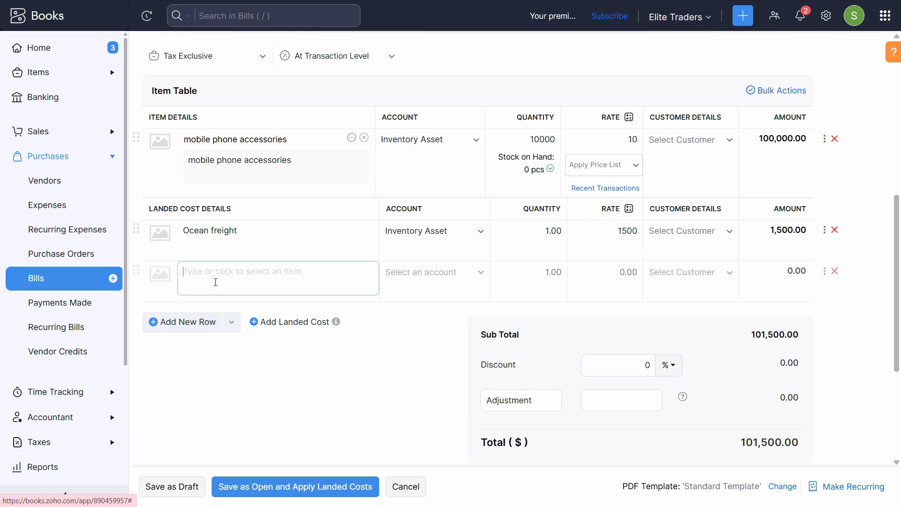
key(alt+Tab)
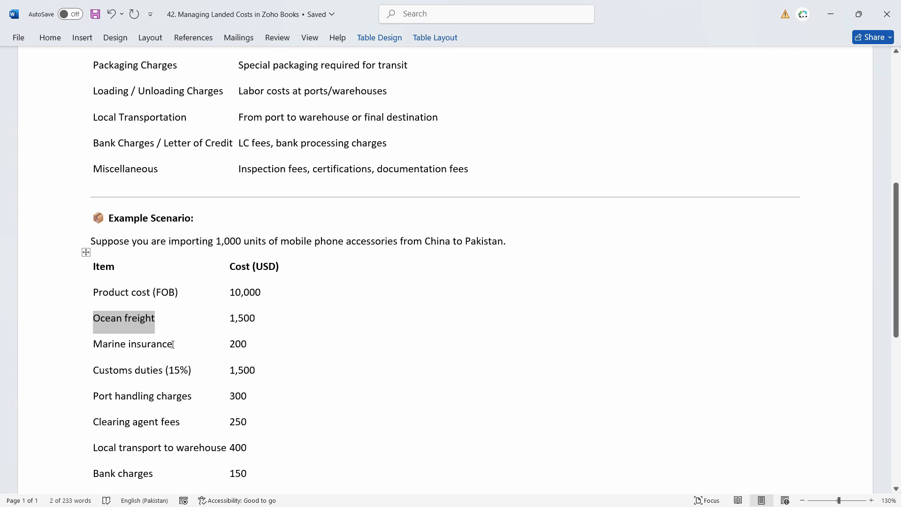
double_click(155, 344)
triple_click(118, 347)
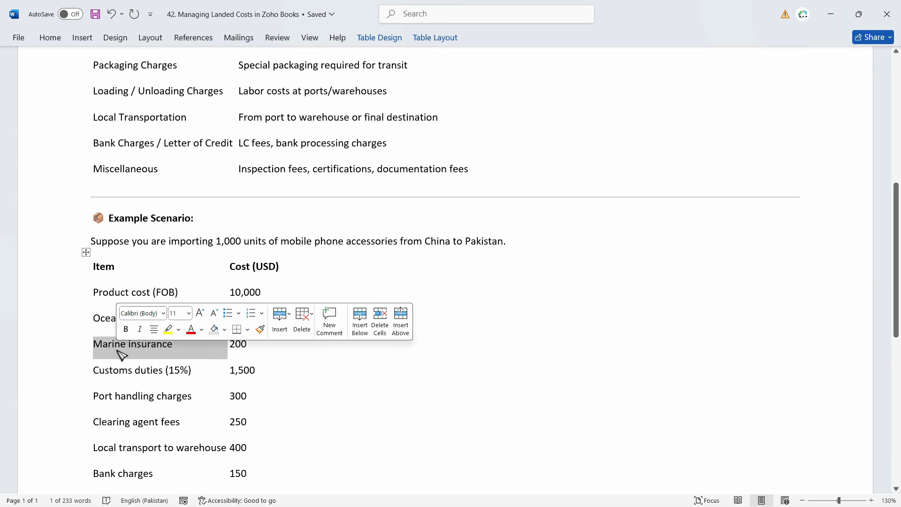
drag(173, 345, 108, 349)
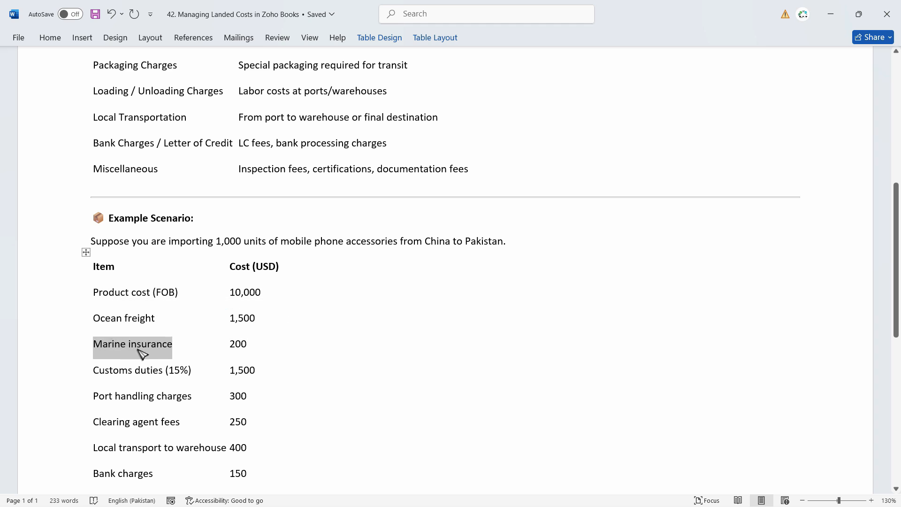
key(ctrl+c)
key(alt+Tab)
click(260, 272)
key(ctrl+v)
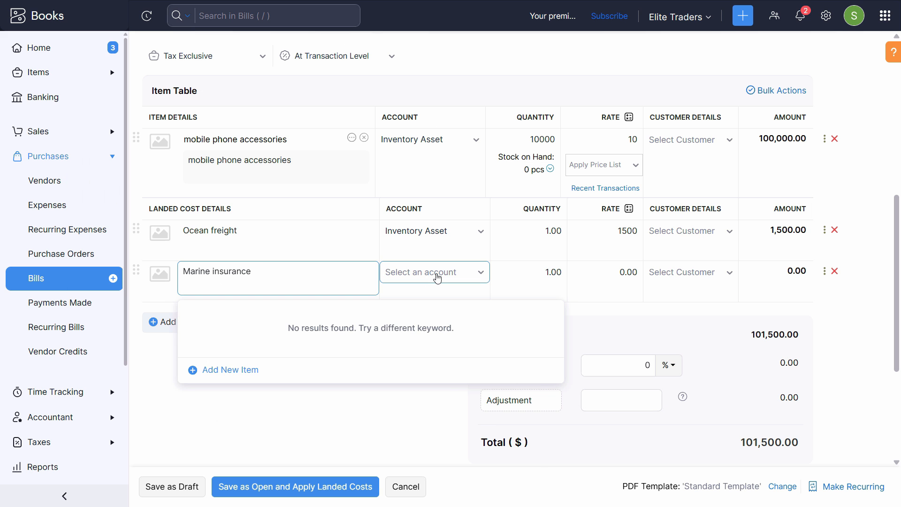
Assign the Marine insurance row to Inventory Asset and set its rate to 200, as listed in the Word table.
click(438, 277)
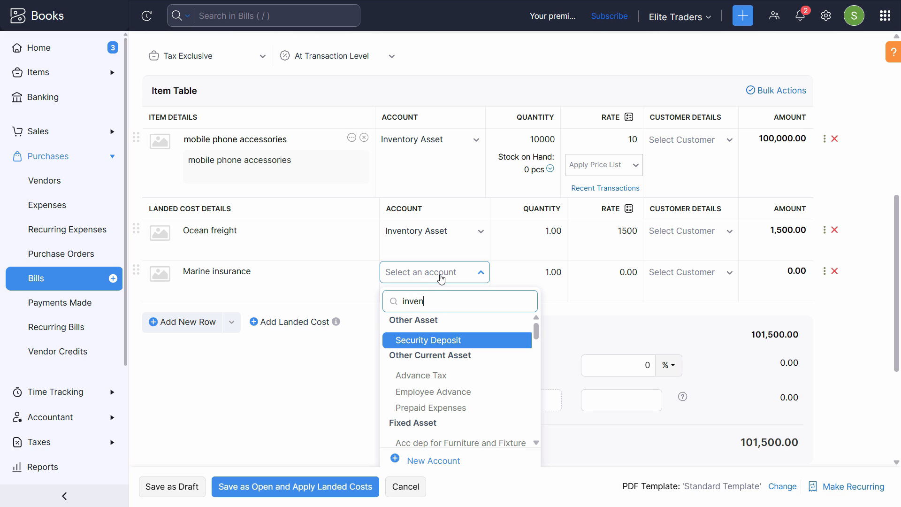
click(438, 376)
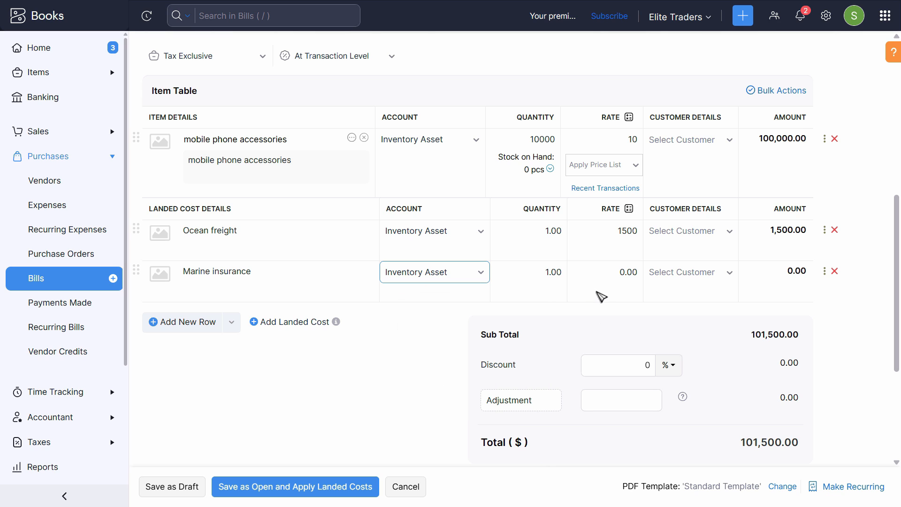
click(624, 273)
key(alt+Tab)
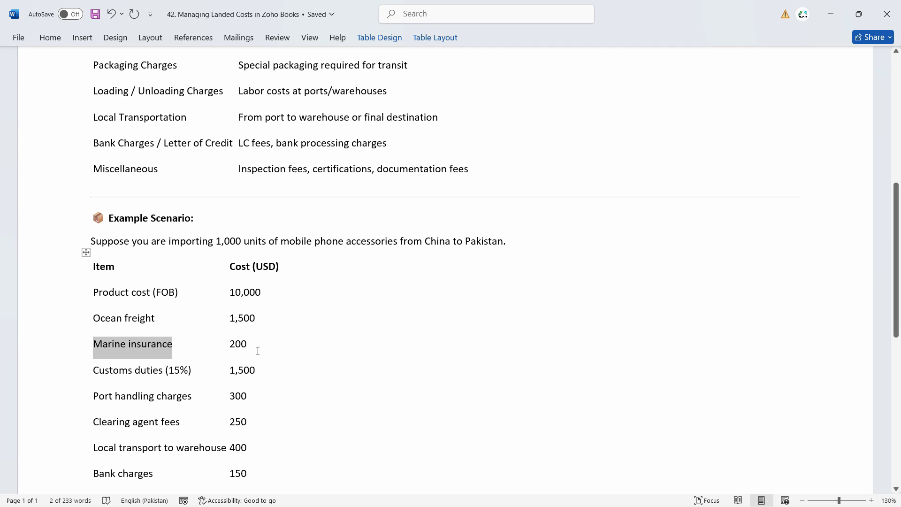
key(alt+Tab)
click(617, 275)
drag(618, 276, 639, 277)
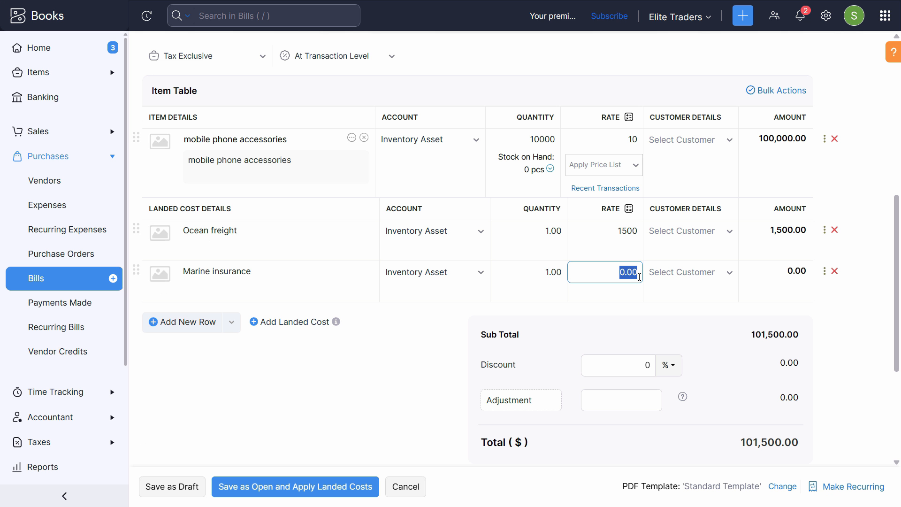
text(200)
key(Tab)
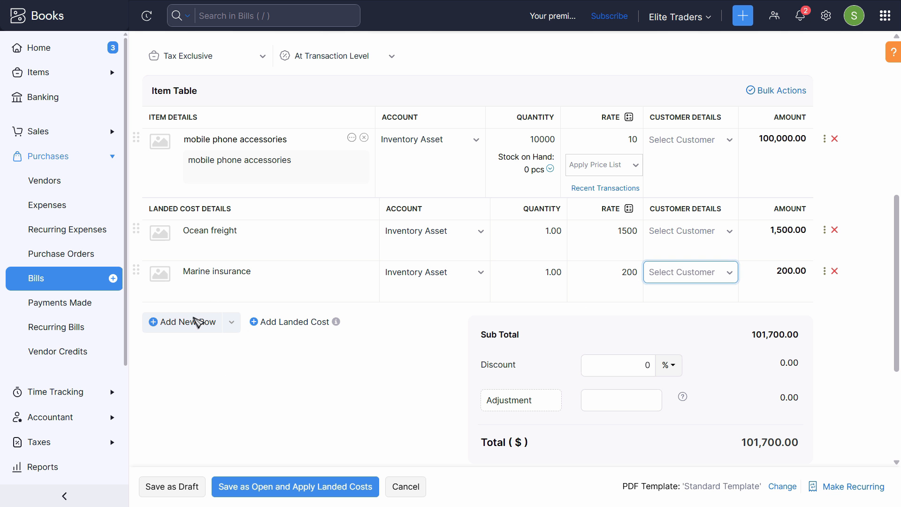
Add a third landed cost row to the bill and fill in "Customs duties (15%)" copied from the Word example table.
click(254, 323)
key(alt+Tab)
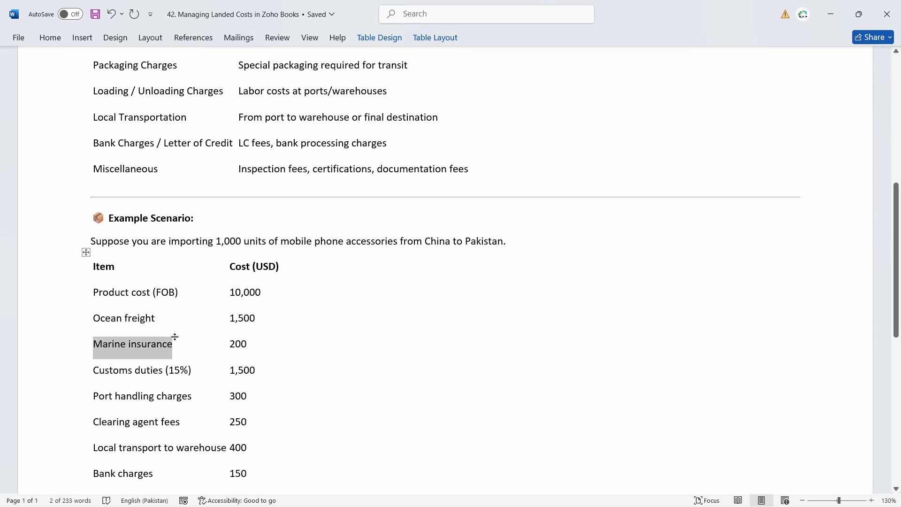
drag(196, 371, 107, 371)
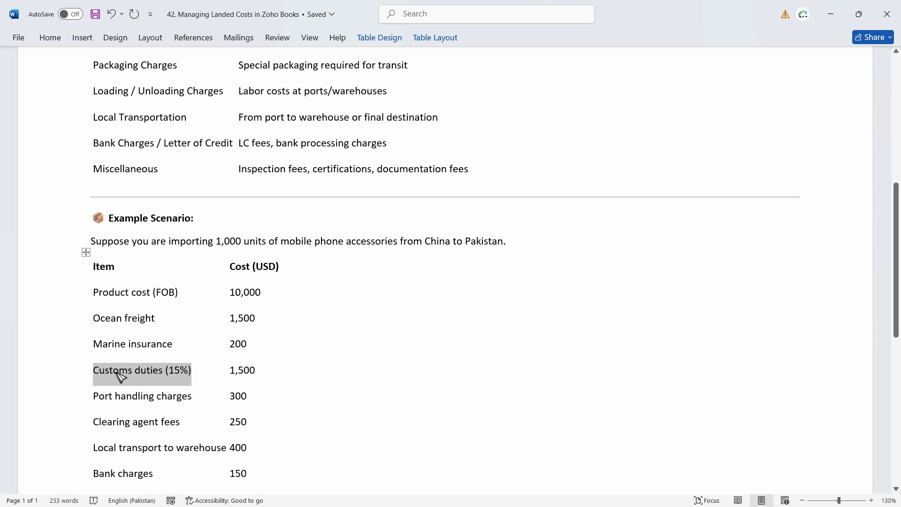
key(alt+Tab)
click(209, 293)
key(ctrl+v)
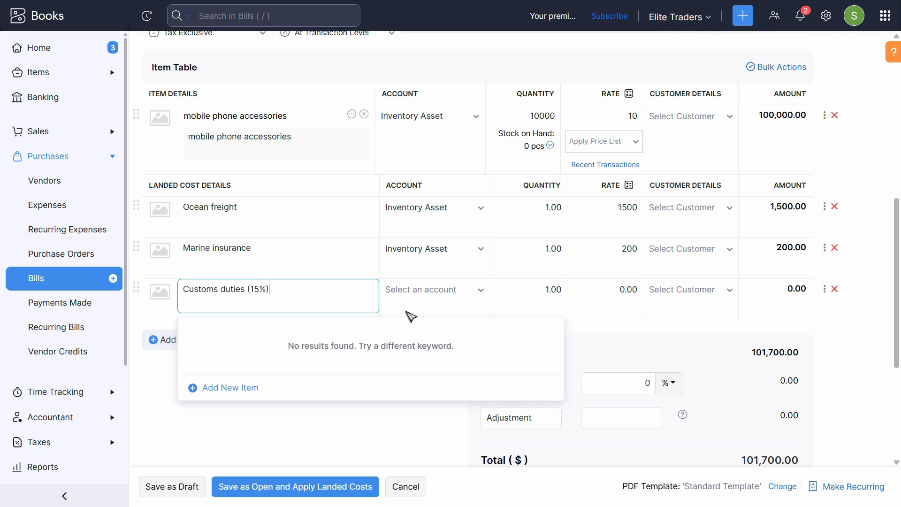
Assign the Customs duties row to Inventory Asset and set its rate to 1500, as listed in the Word table.
click(426, 296)
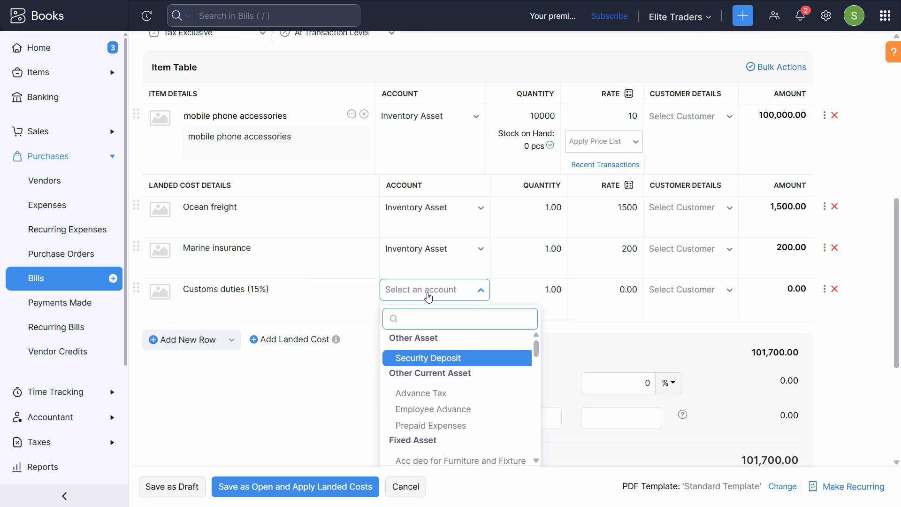
text(inven)
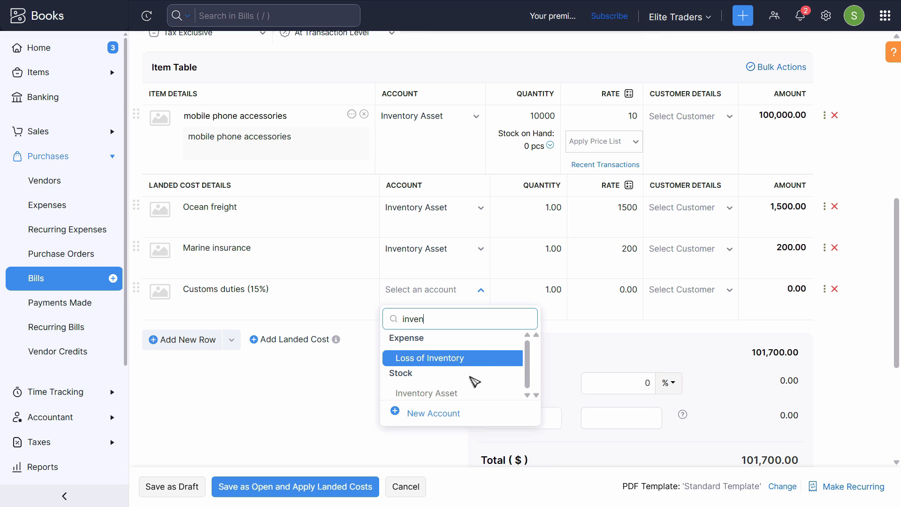
click(489, 392)
click(616, 288)
double_click(617, 285)
key(alt+Tab)
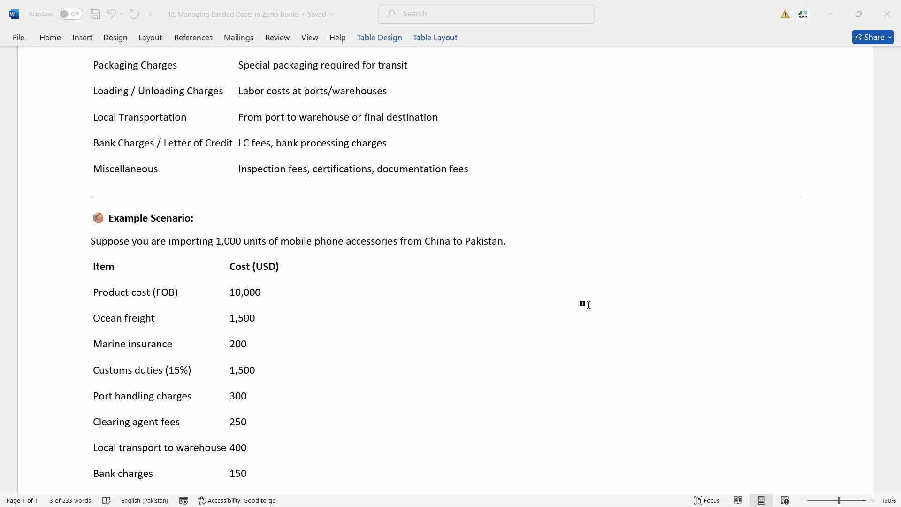
key(alt+Tab)
text(1500)
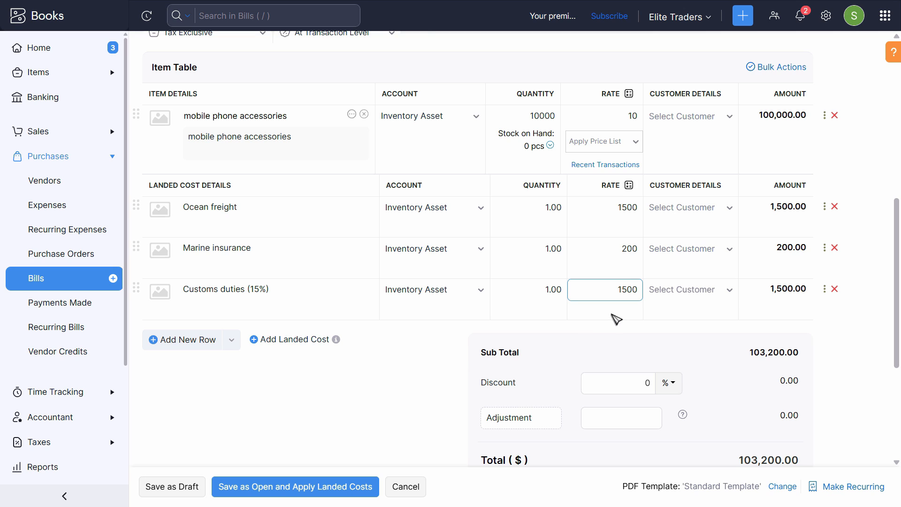
key(Tab)
Add a fourth landed cost row and fill in "Port handling charges" copied from the Word example table.
click(289, 343)
click(214, 336)
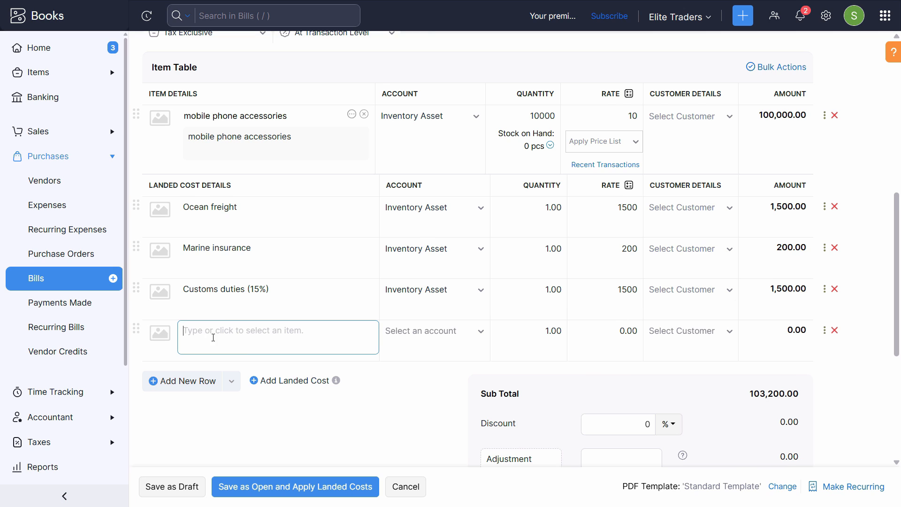
key(alt+Tab)
scroll(187, 345, down, 2)
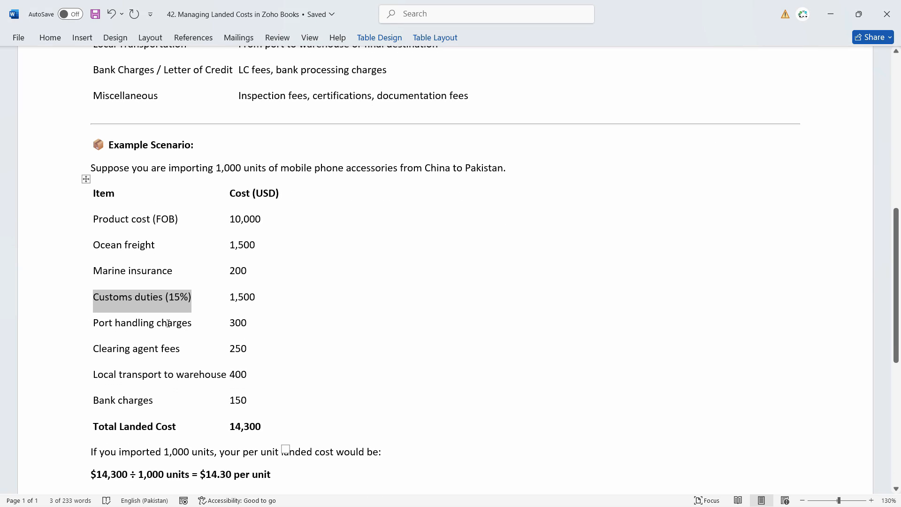
triple_click(169, 323)
click(190, 325)
drag(191, 324, 100, 328)
key(alt+Tab)
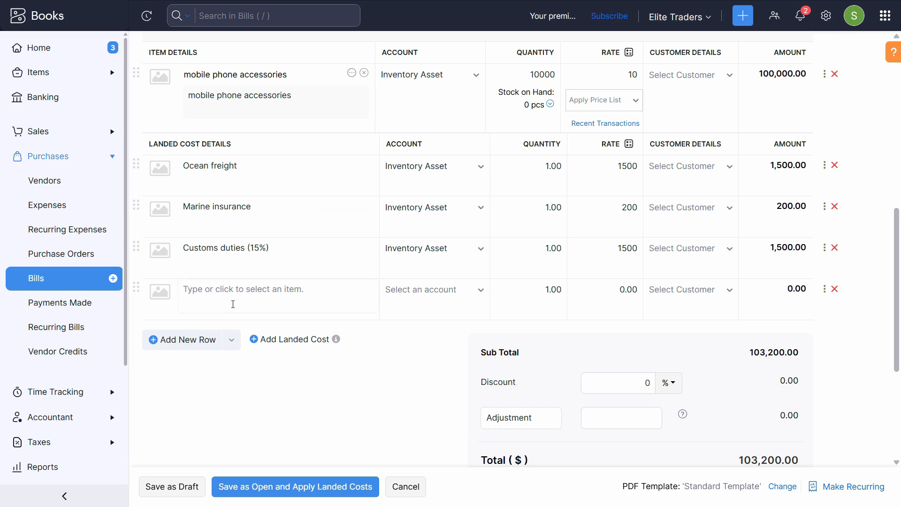
key(ctrl+v)
Assign the Port handling charges row to Inventory Asset and set its rate to 300, as listed in the Word table.
click(443, 295)
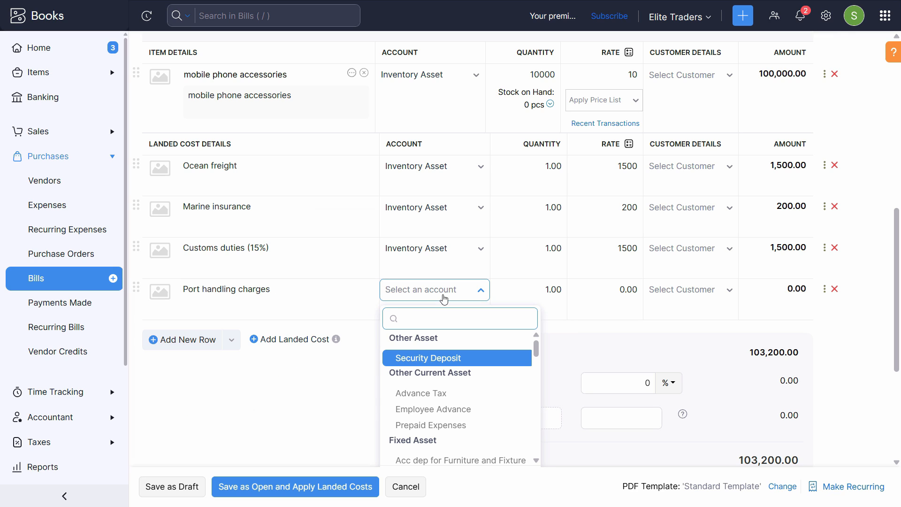
text(inb)
key(BackSpace)
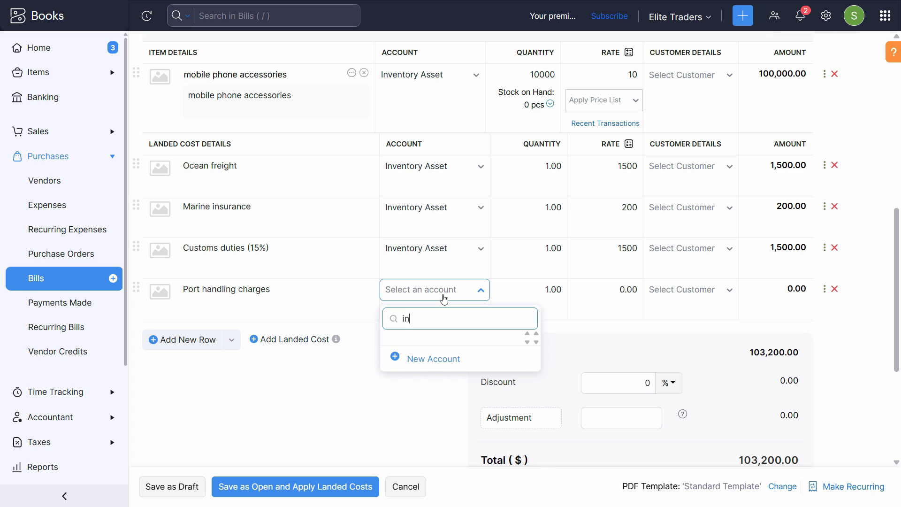
text(ven)
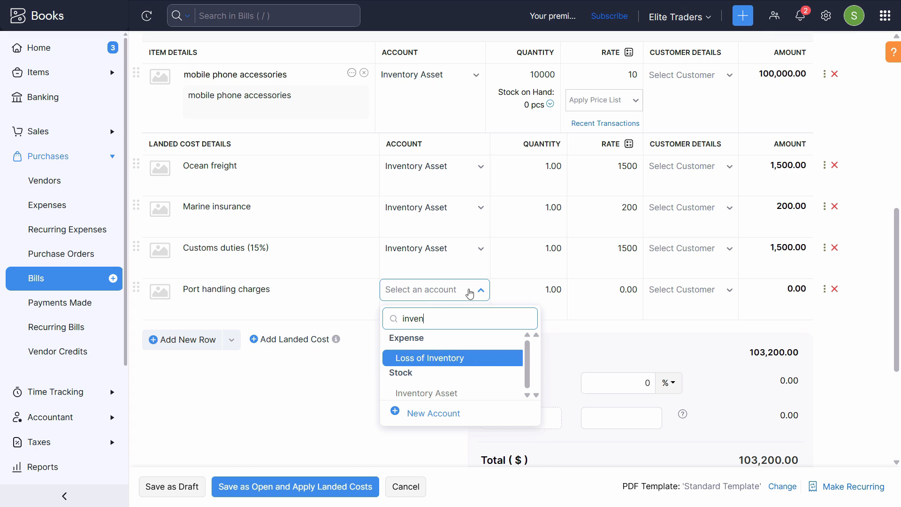
click(465, 394)
click(581, 296)
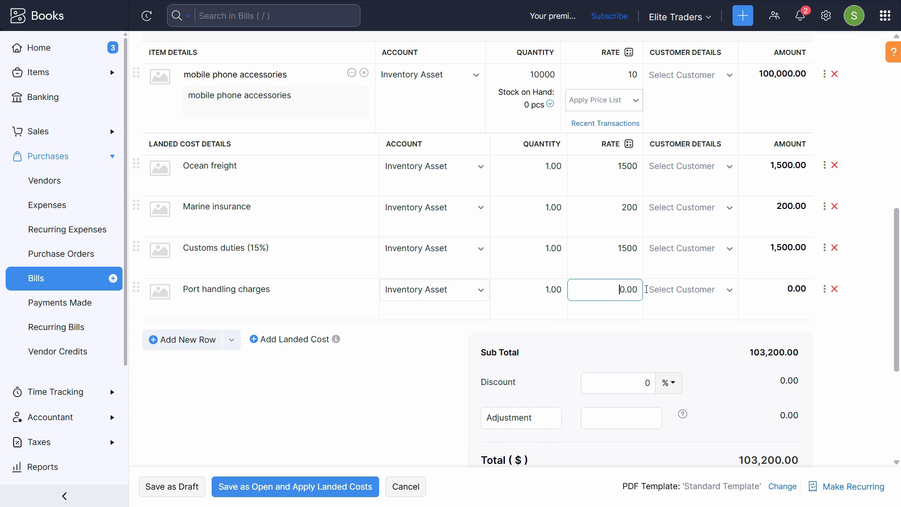
key(alt+Tab)
key(alt+Tab)
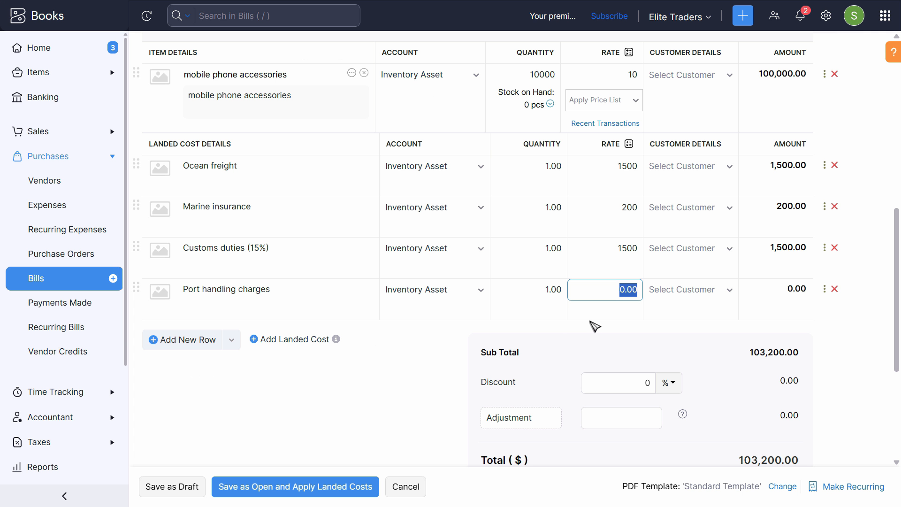
text(300)
key(Tab)
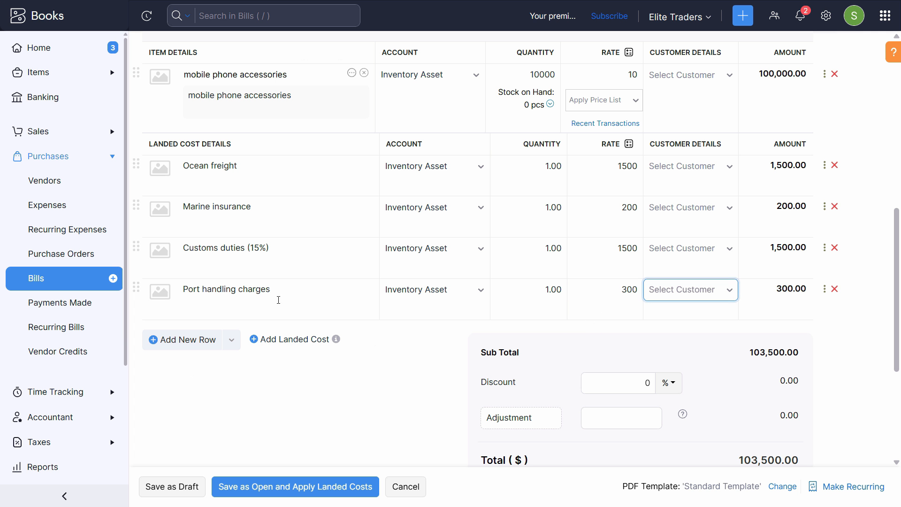
Add a fifth landed cost row and fill in "Clearing agent fees" copied from the Word example table.
click(282, 339)
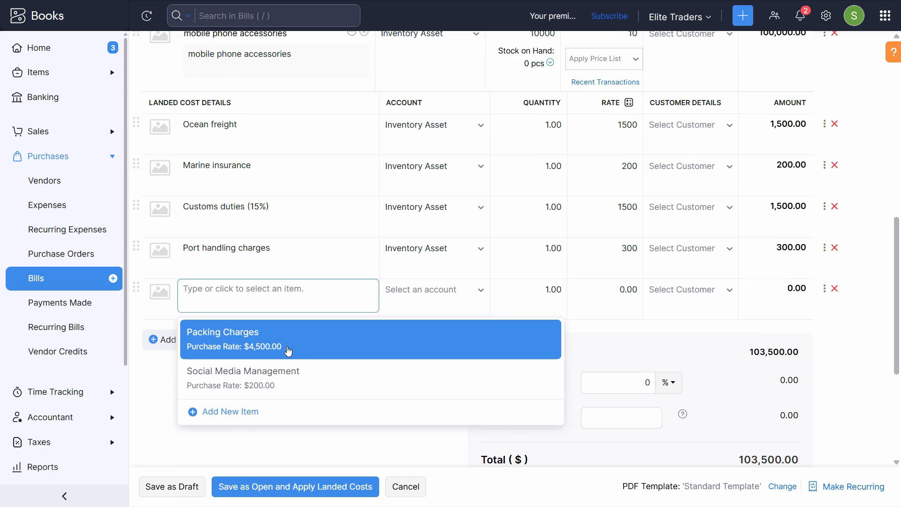
key(alt+Tab)
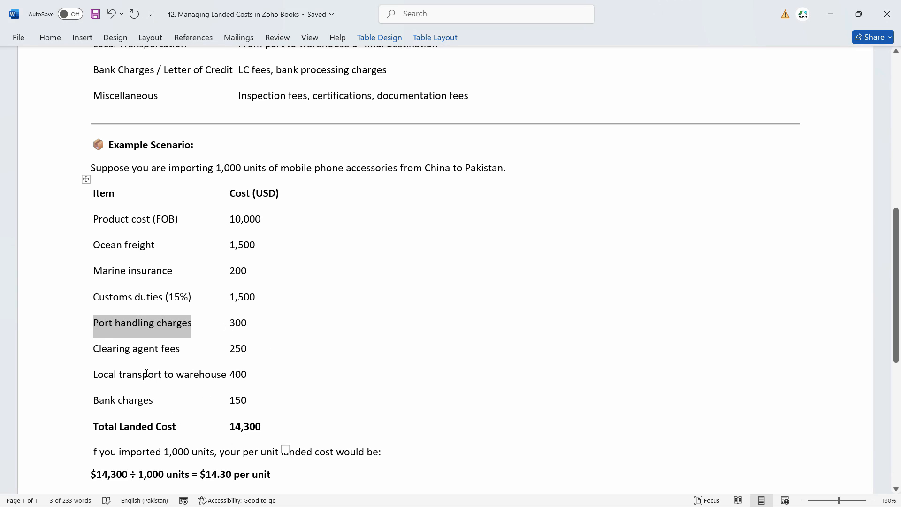
drag(180, 351, 98, 352)
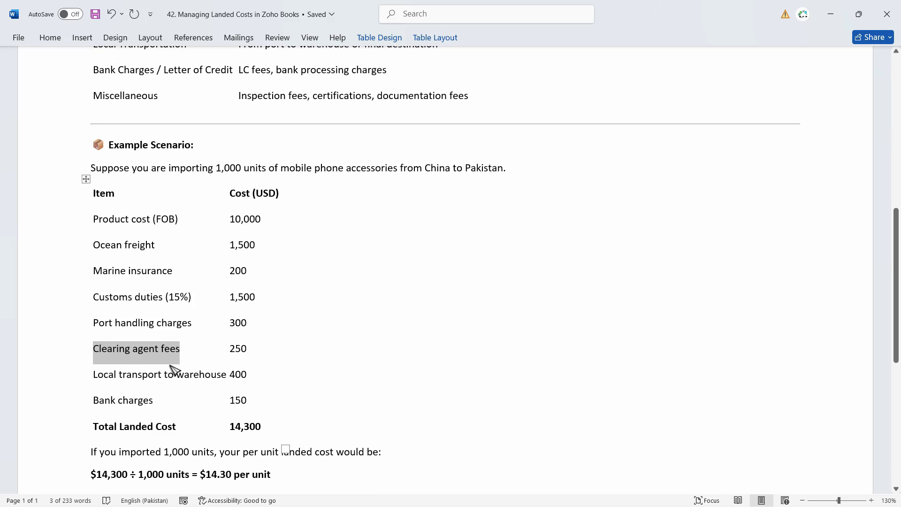
key(ctrl+c)
key(alt+Tab)
click(314, 303)
key(ctrl+v)
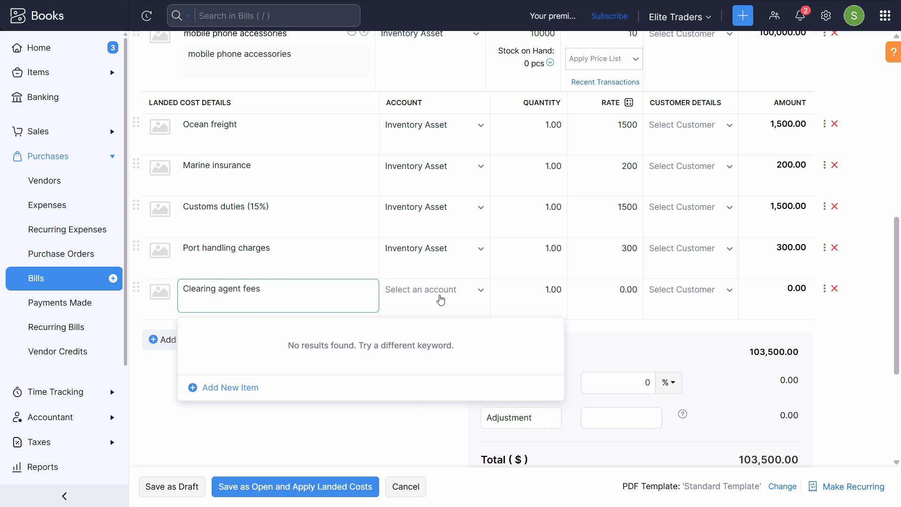
Assign the Clearing agent fees row to Inventory Asset and set its rate to 250, as listed in the Word table.
click(440, 300)
text(inve)
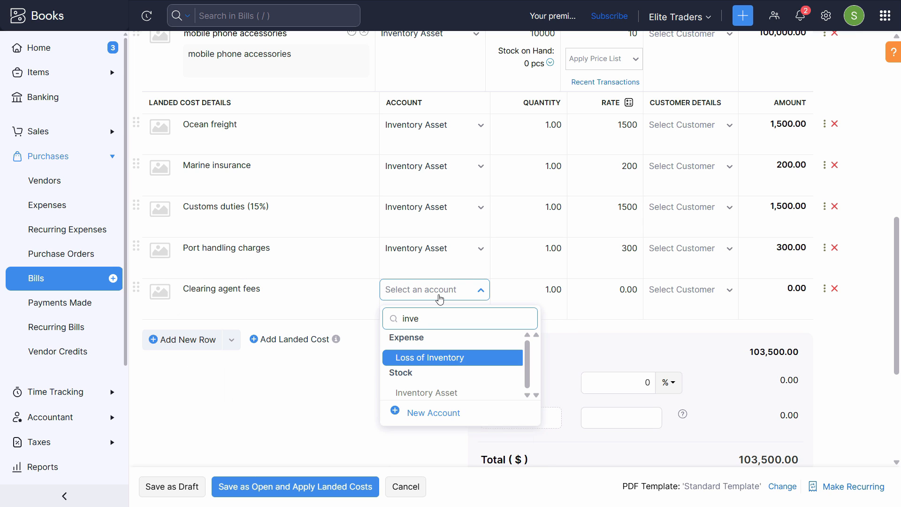
click(458, 393)
click(627, 289)
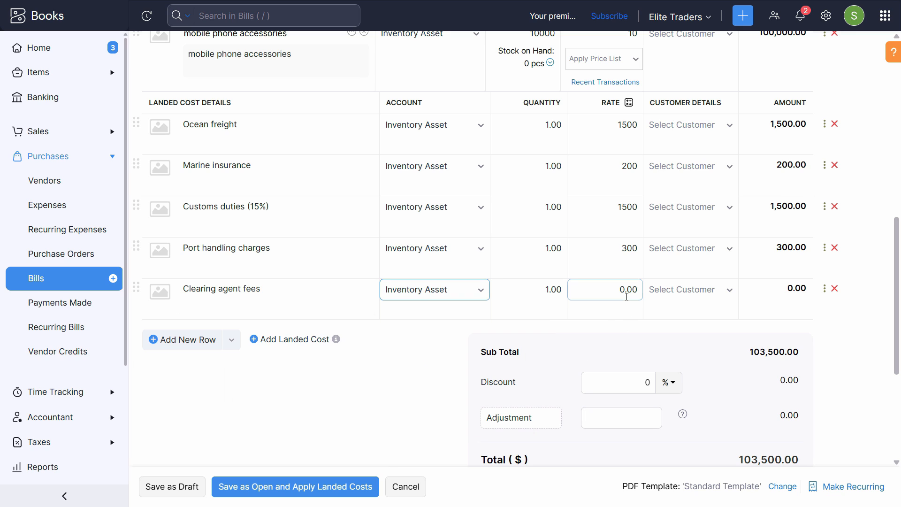
double_click(619, 291)
key(alt+Tab)
key(alt+Tab)
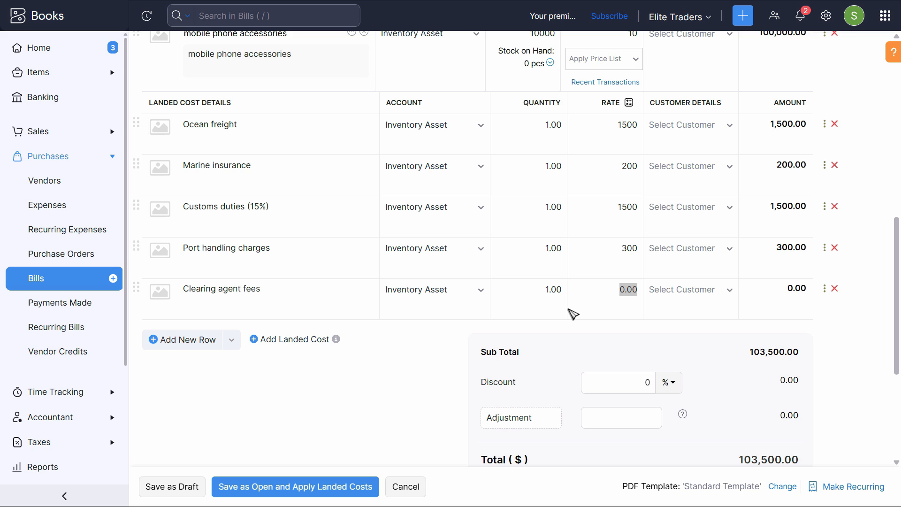
text(250)
key(Tab)
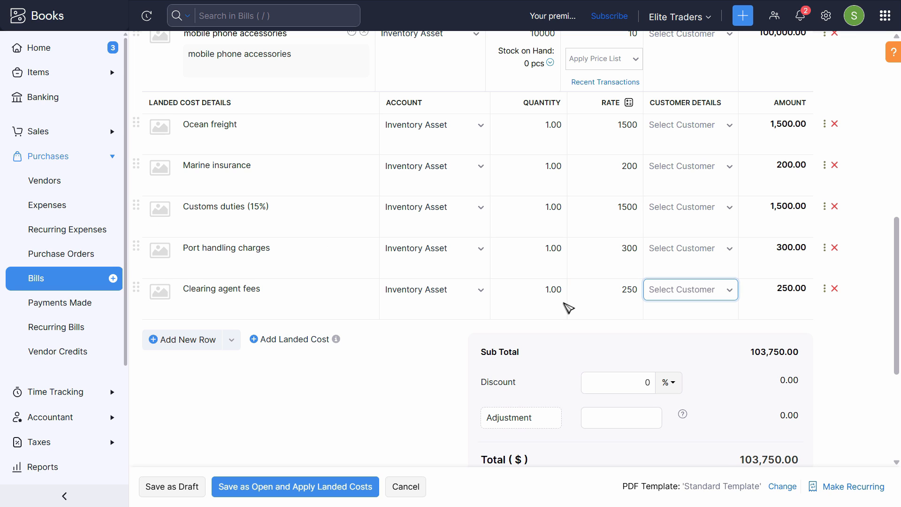
Add a sixth landed cost row, "Local transport to warehouse", copied from the Word example table, and assign it to Inventory Asset.
click(271, 340)
key(alt+Tab)
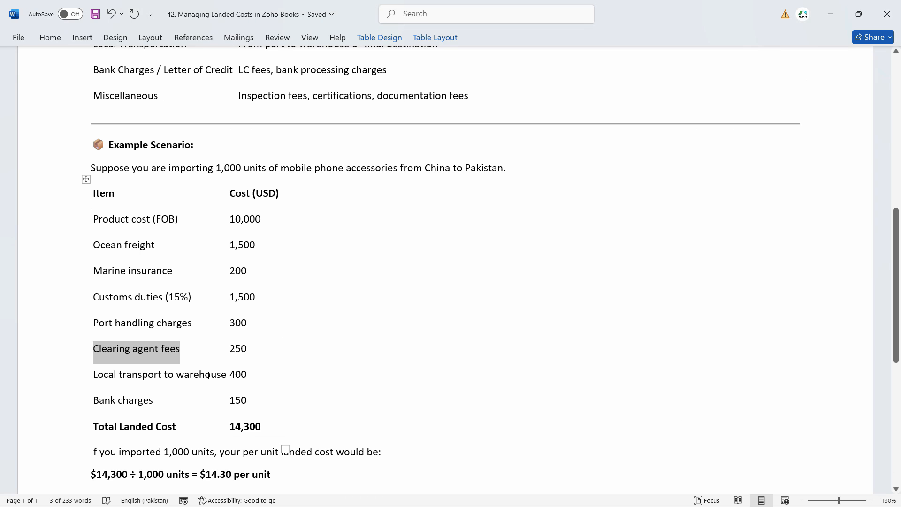
drag(96, 375, 161, 383)
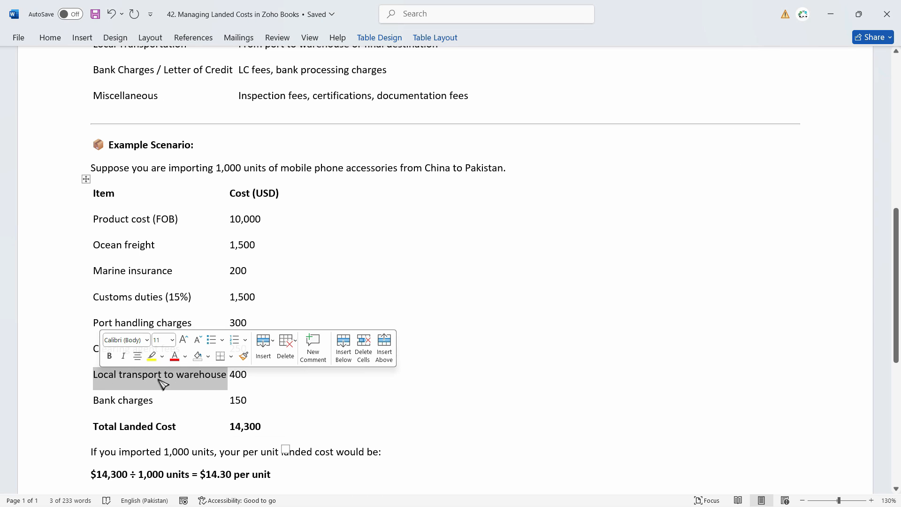
key(alt+Tab)
click(194, 300)
key(ctrl+v)
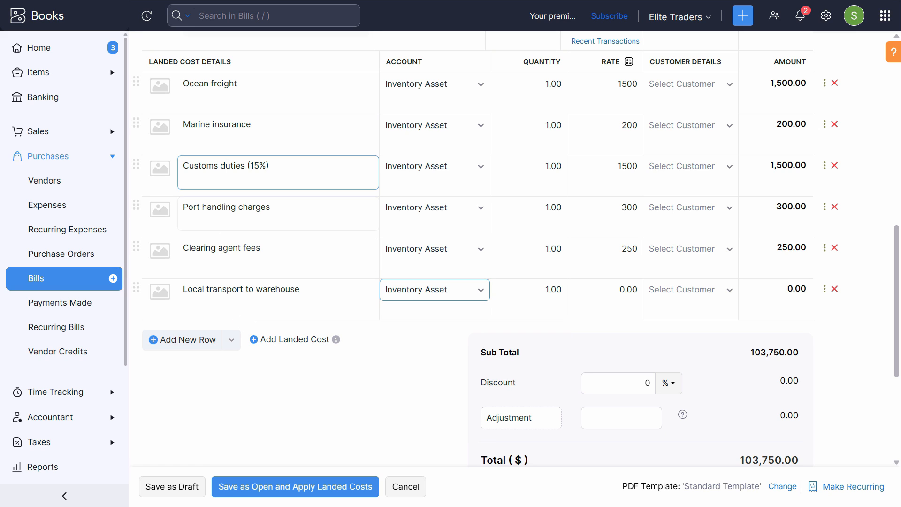
Check the local transport cost in Word and set the Local transport to warehouse row's rate to 400 in Zoho Books.
click(607, 291)
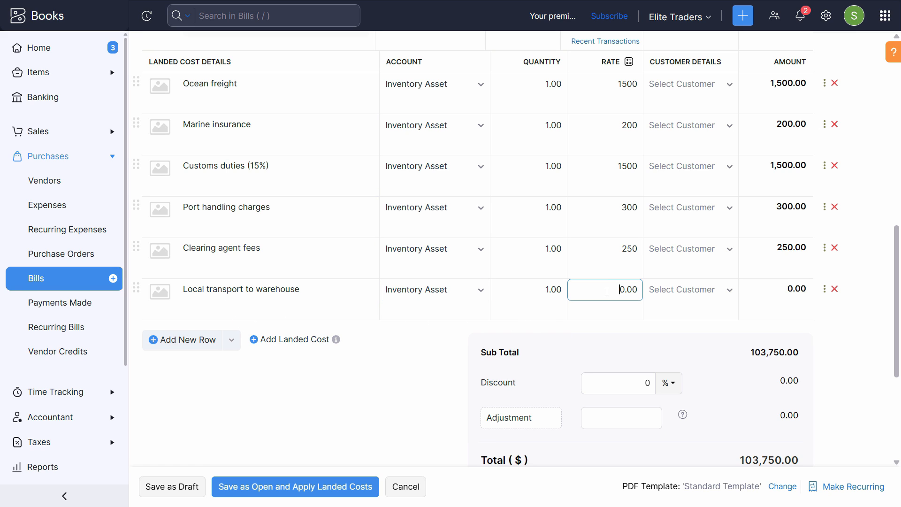
double_click(607, 292)
key(alt+Tab)
key(alt+Tab)
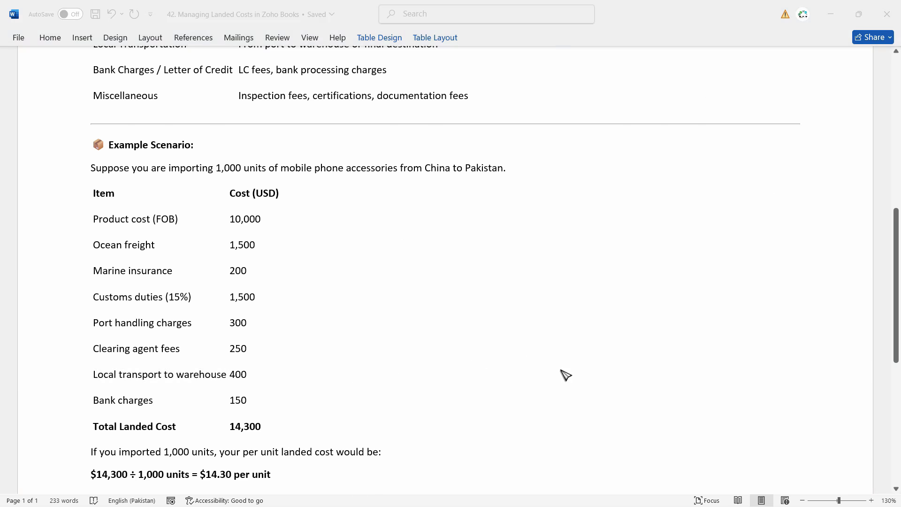
text(400)
key(Tab)
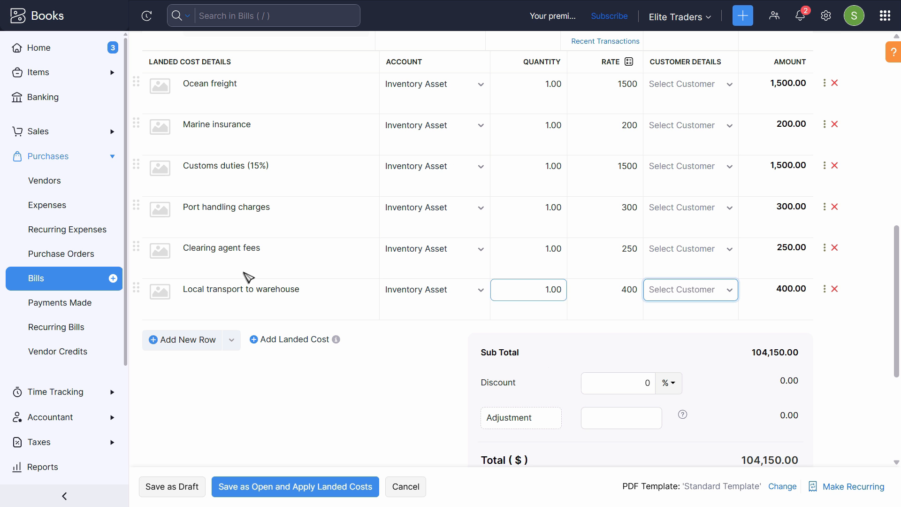
Add a seventh landed cost row and fill in "Bank charges" copied from the Word example table.
click(278, 340)
click(237, 343)
key(alt+Tab)
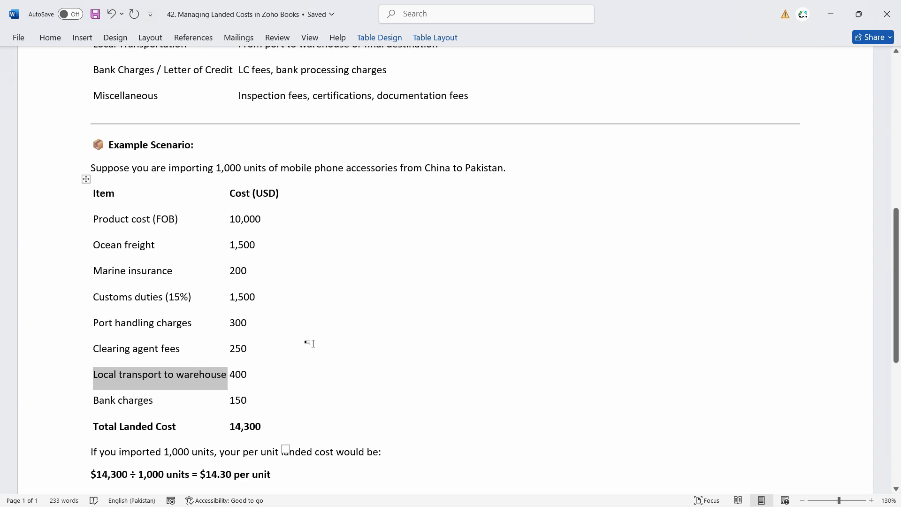
triple_click(159, 400)
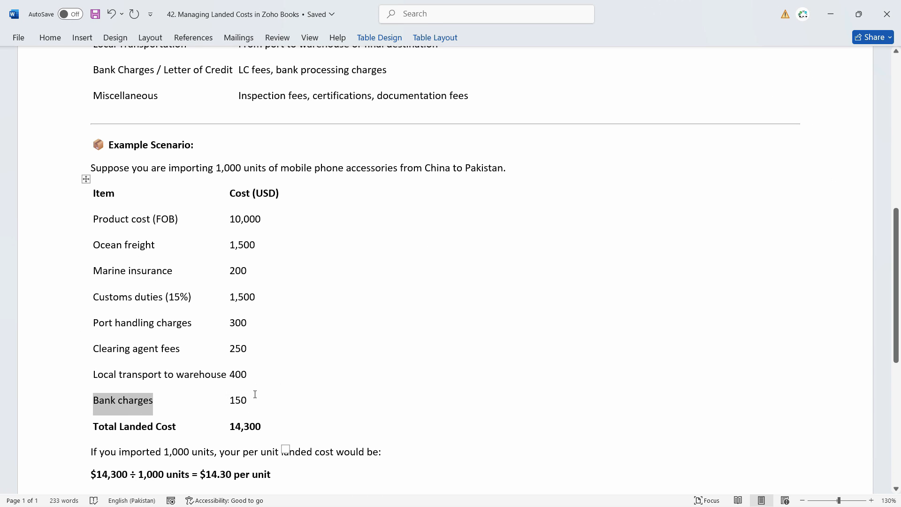
key(alt+Tab)
click(282, 288)
key(ctrl+v)
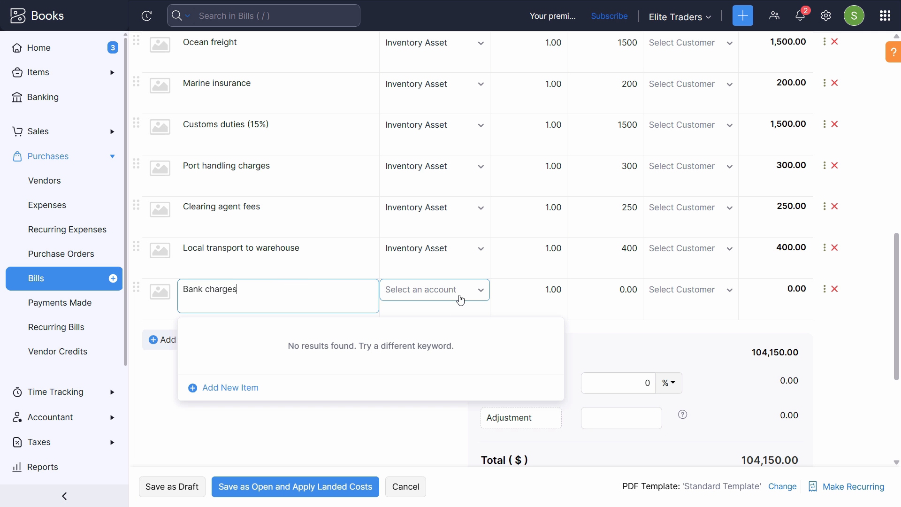
Assign the Bank charges row to Inventory Asset and set its rate to 150.
click(460, 298)
text(in)
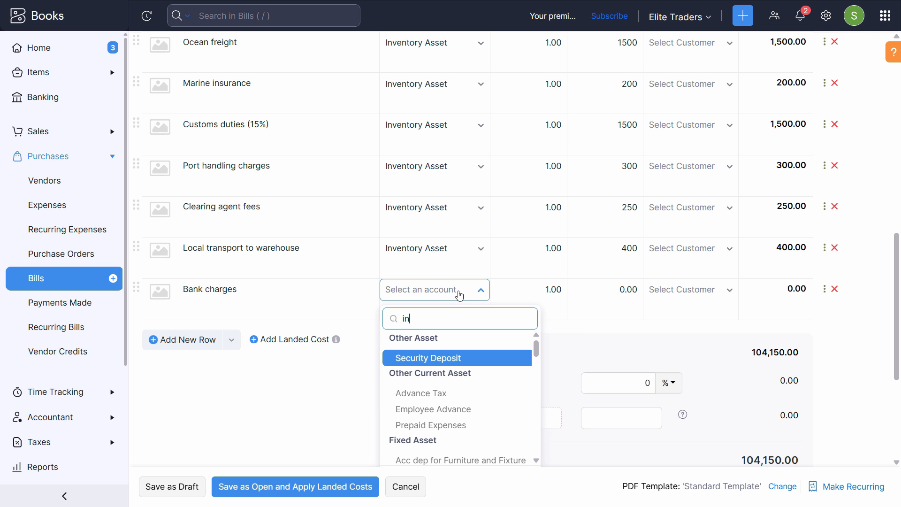
text( v)
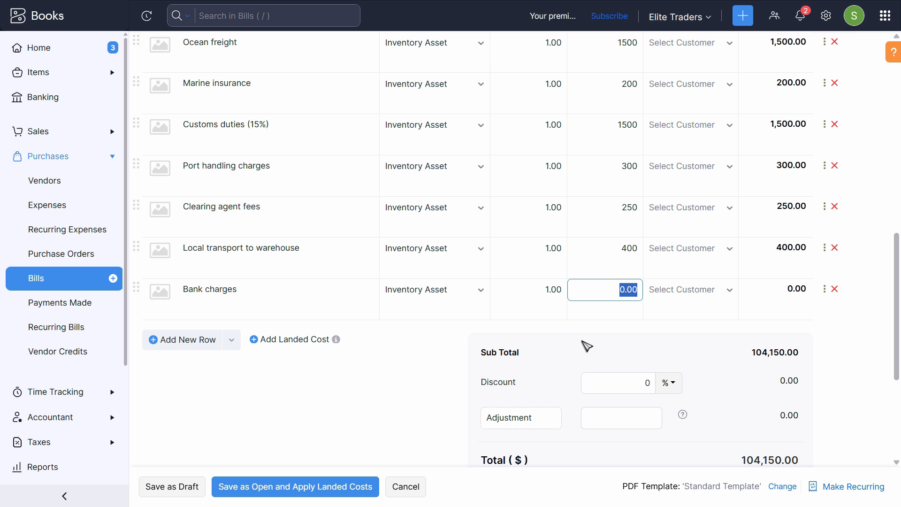
text(150)
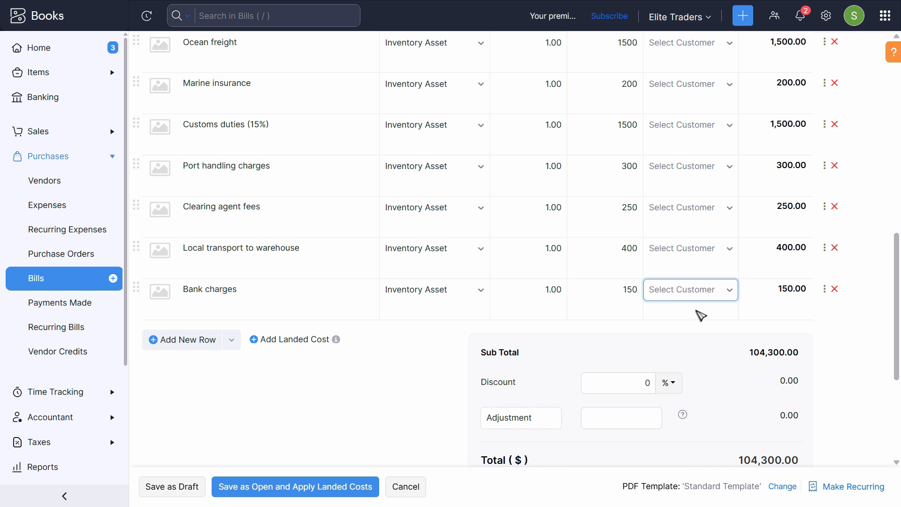
Set the quantity of the mobile phone accessories item to 1000.
scroll(579, 141, up, 4)
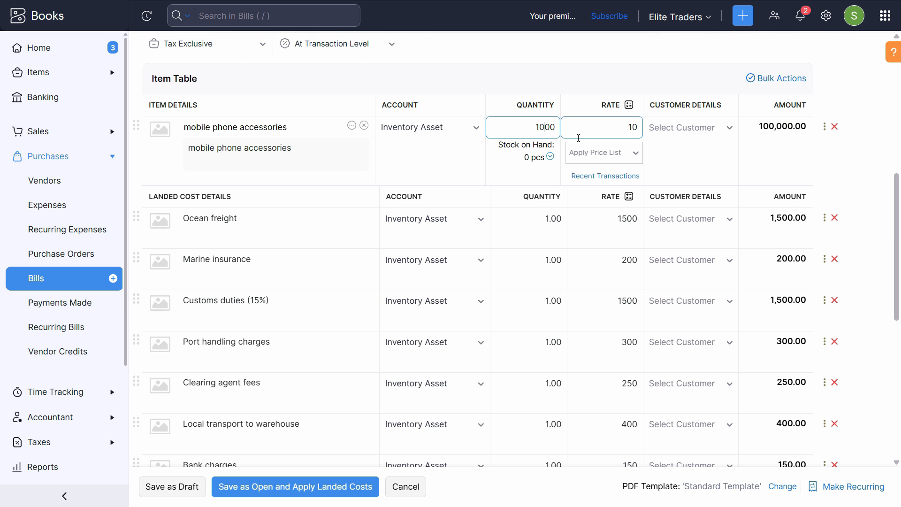
scroll(777, 320, down, 5)
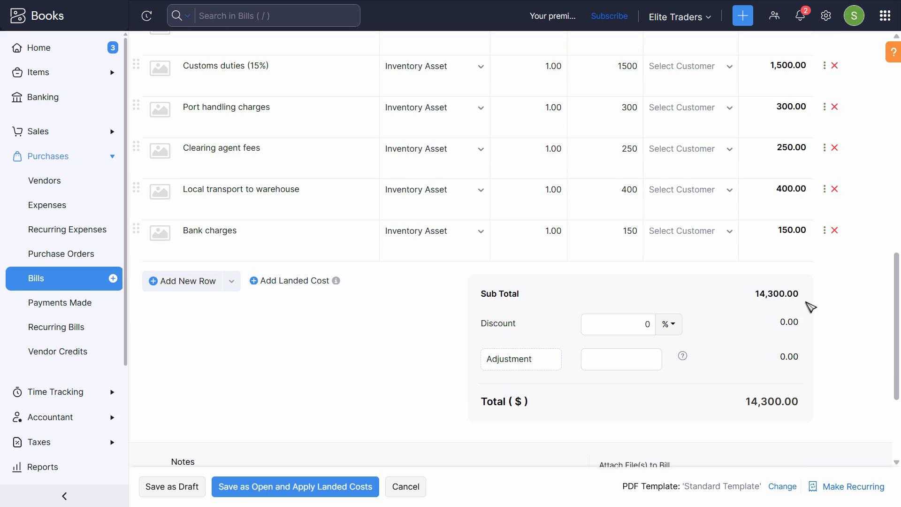
Compare the bill total with the Total Landed Cost in Word and try to save the bill as open with landed costs applied.
key(alt+Tab)
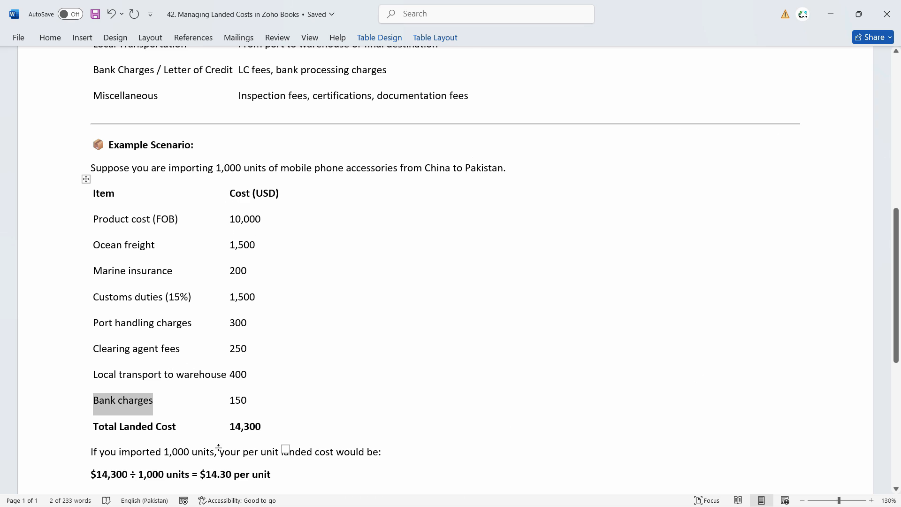
key(alt+Tab)
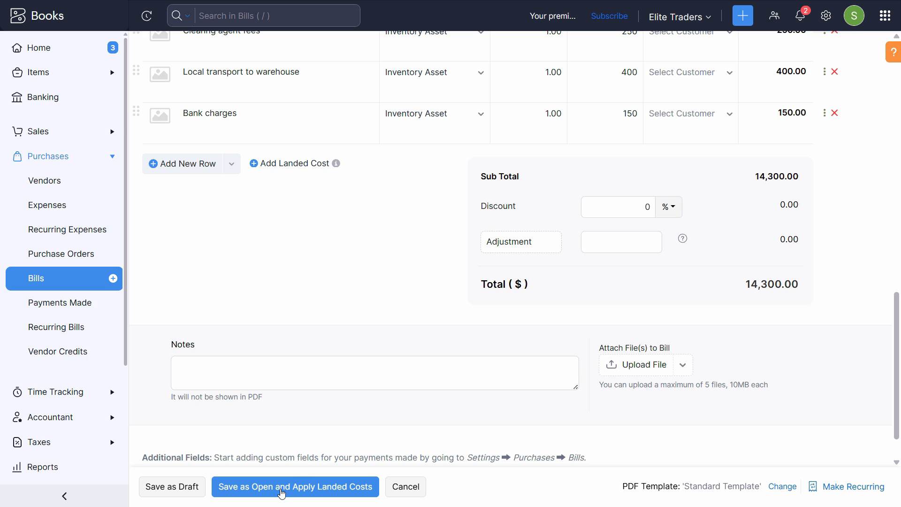
click(336, 493)
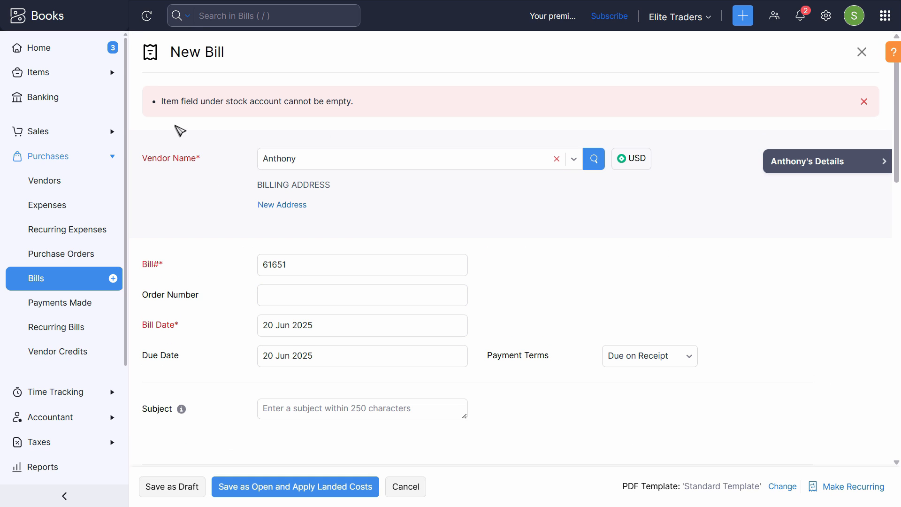
Reassign all seven landed cost rows to Cost of Goods Sold and save the bill as open with landed costs applied.
scroll(437, 151, down, 8)
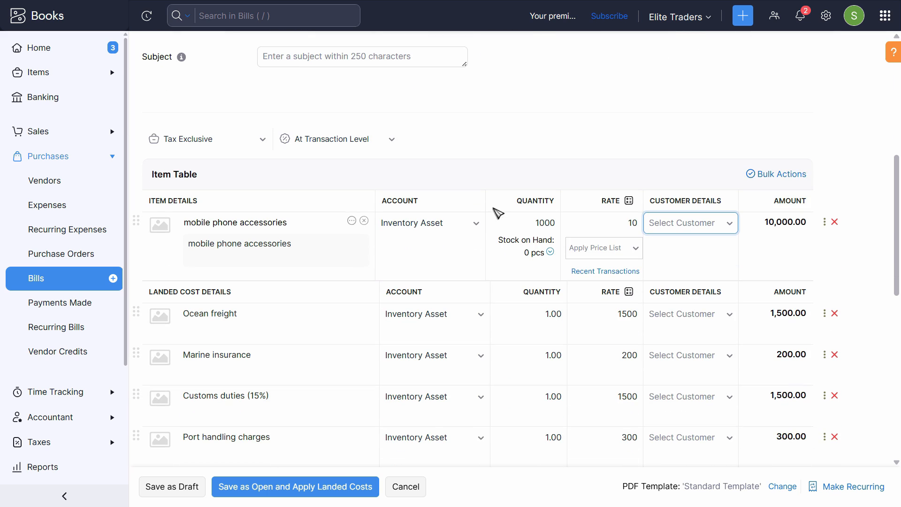
click(467, 319)
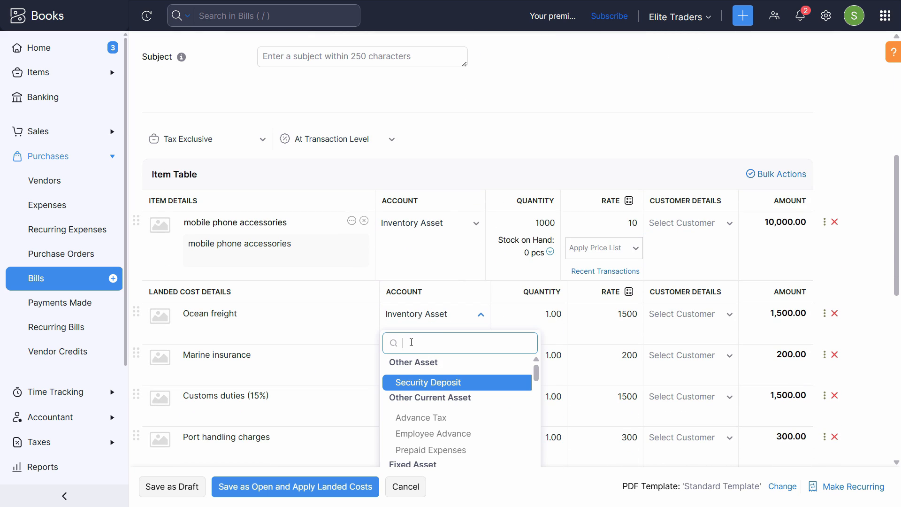
text(cost)
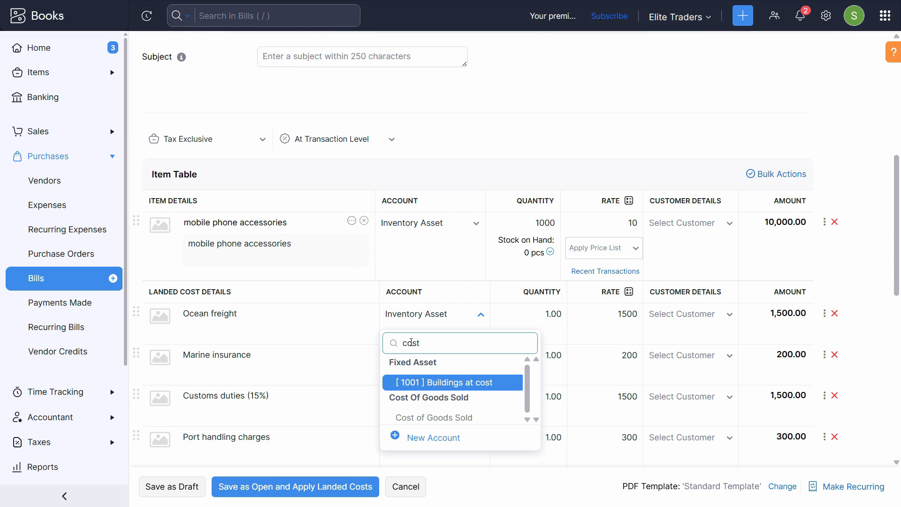
click(441, 417)
click(443, 359)
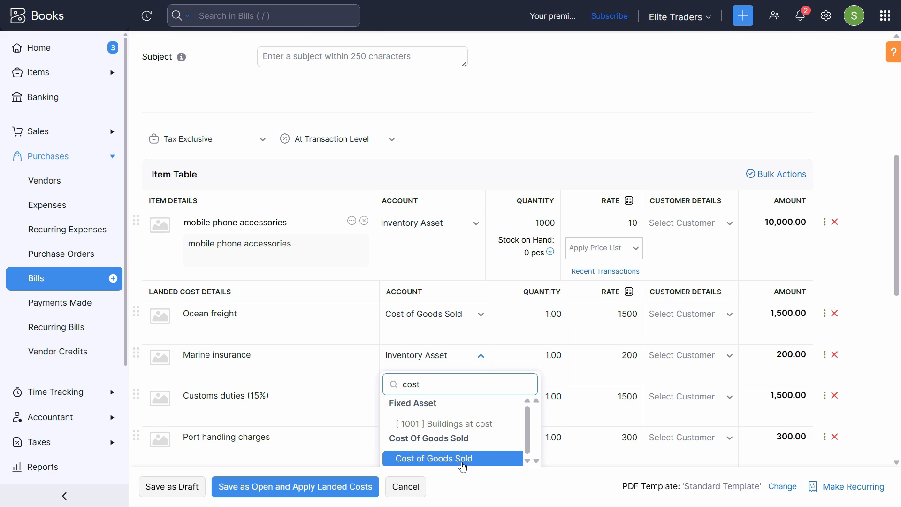
click(436, 458)
scroll(419, 287, down, 3)
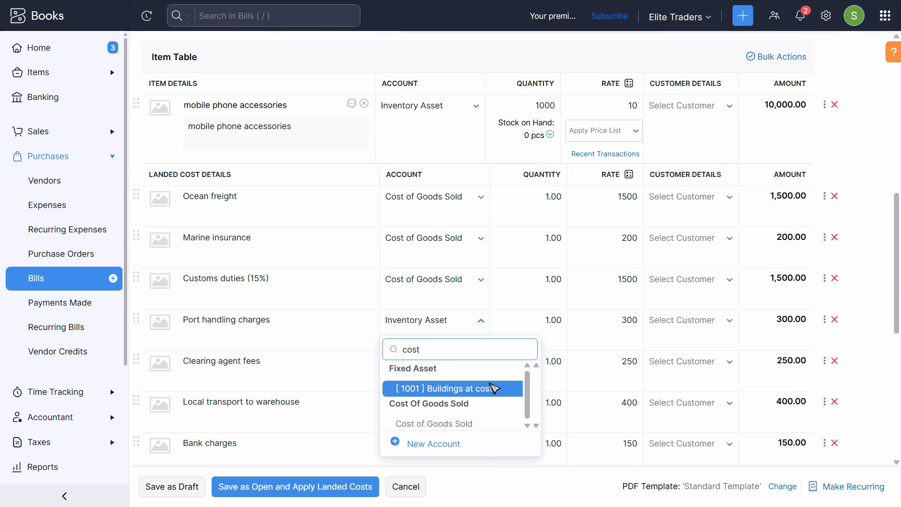
click(465, 423)
scroll(432, 316, down, 3)
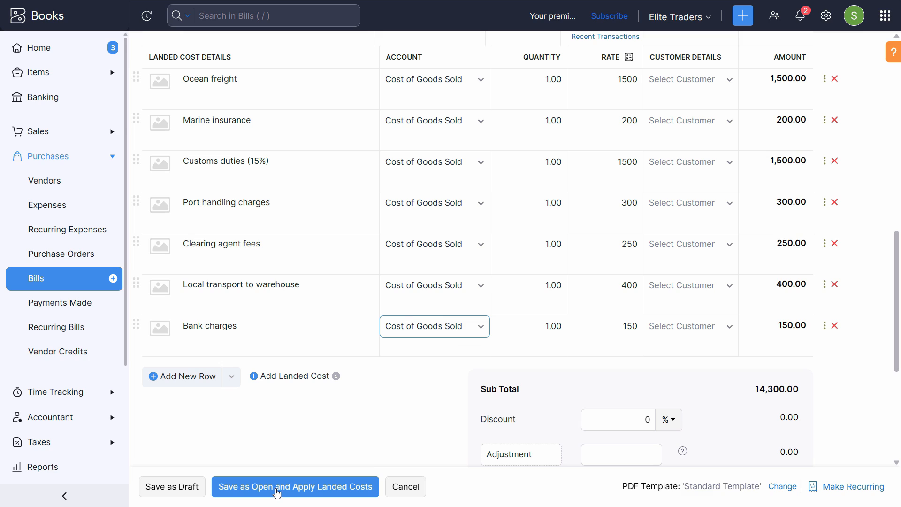
click(267, 492)
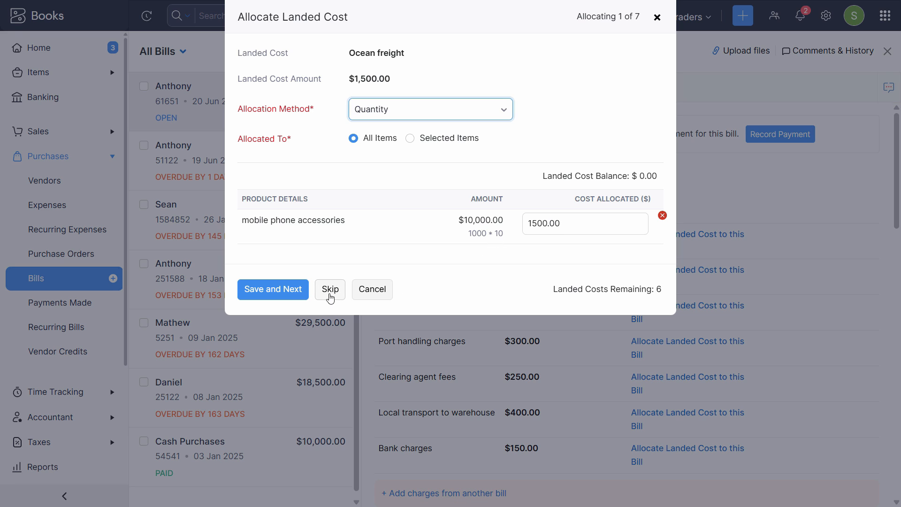
Allocate all seven landed costs, from Ocean freight to Bank charges, by Quantity to all items and save each allocation.
click(291, 295)
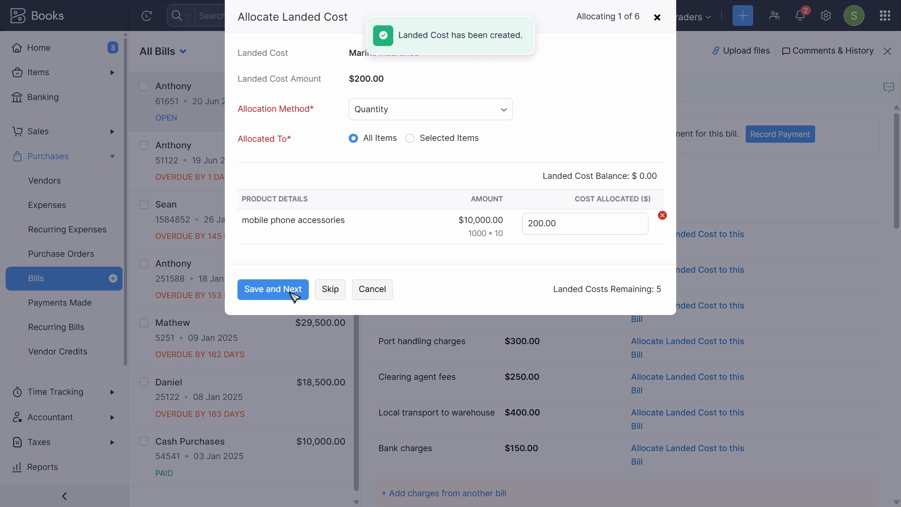
click(282, 296)
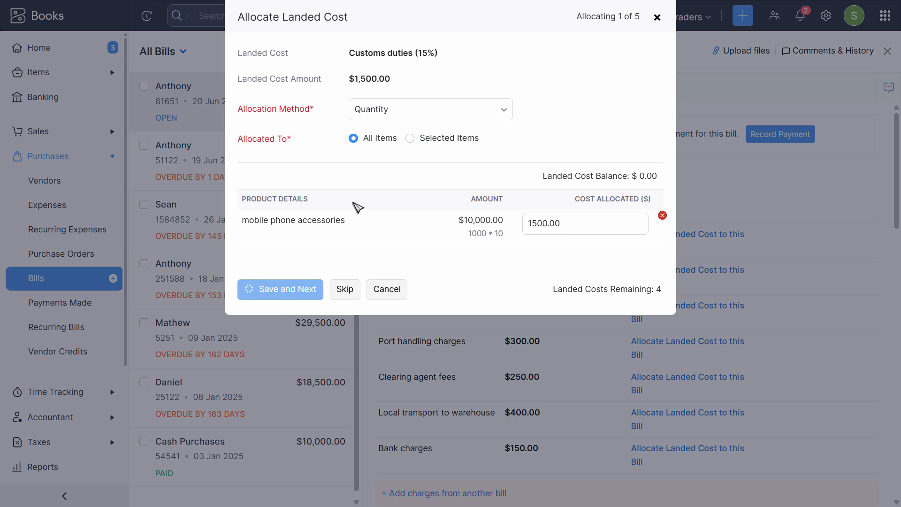
click(282, 296)
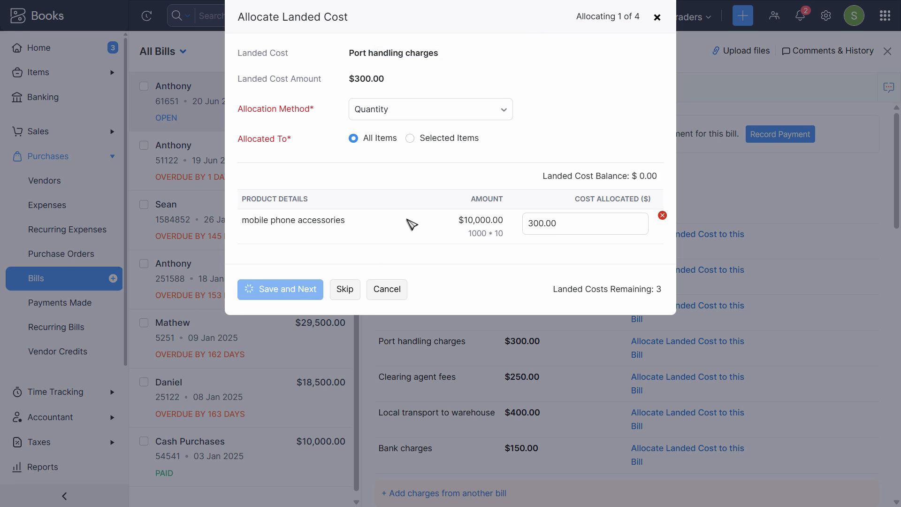
click(278, 299)
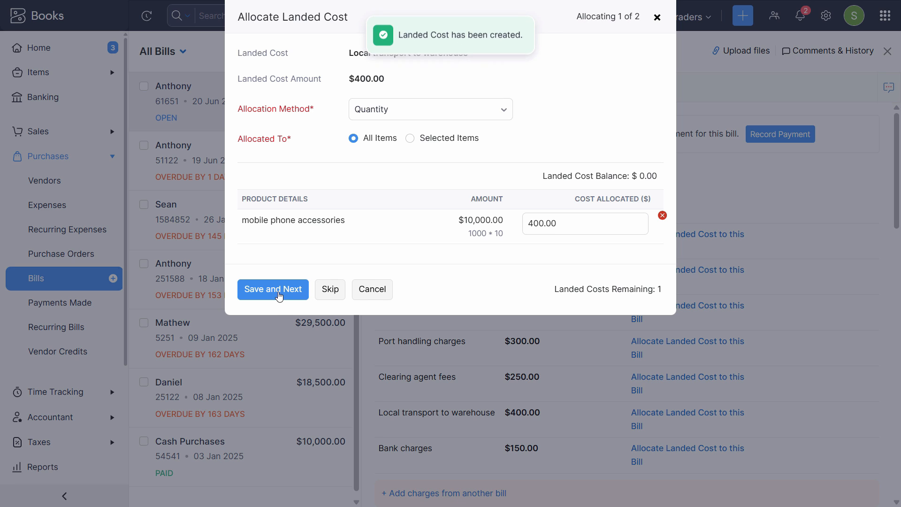
click(280, 293)
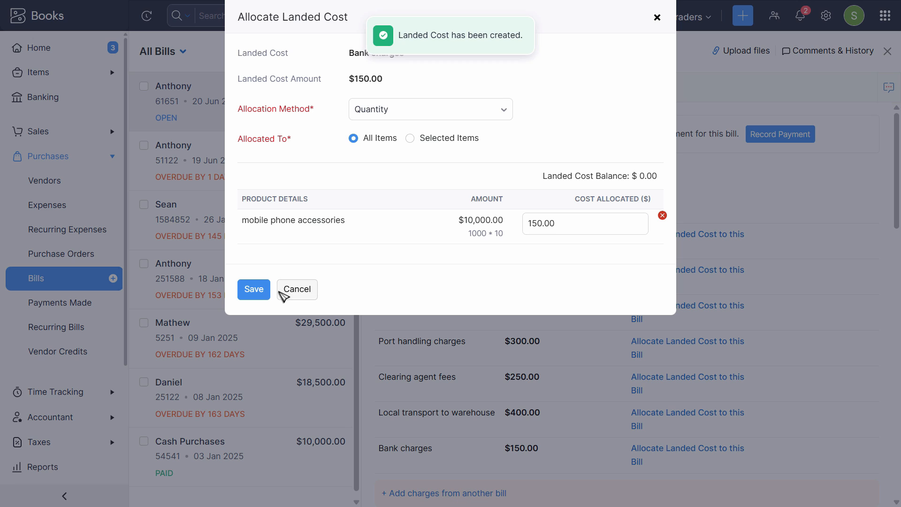
click(254, 289)
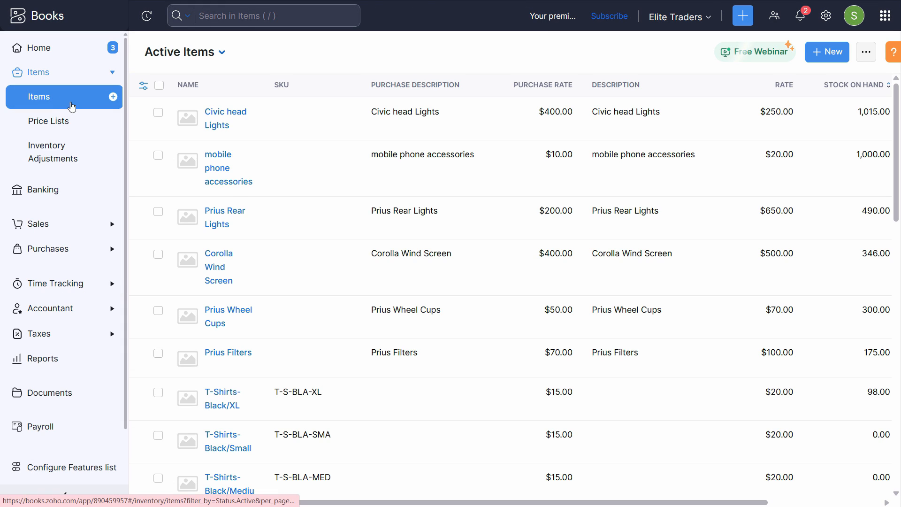
Check mobile phone accessories in the active items list, and start a new sales invoice for an existing customer.
scroll(427, 320, down, 10)
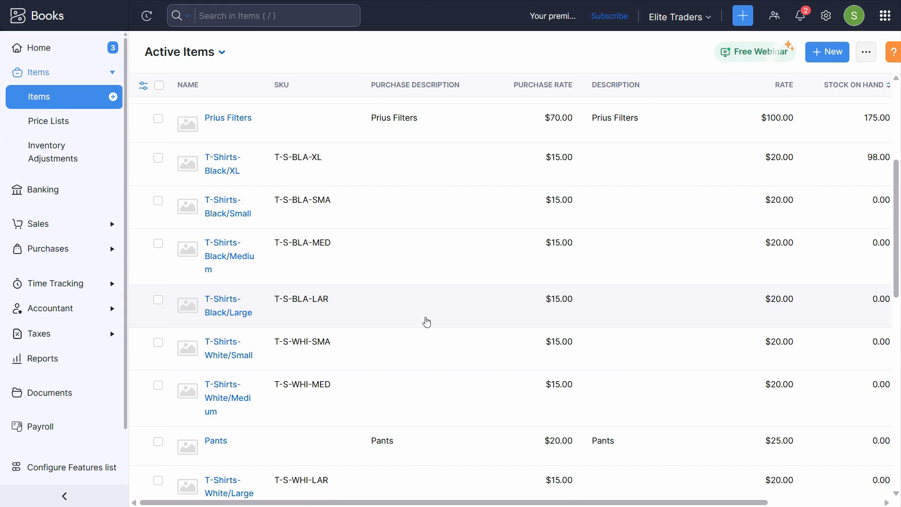
scroll(434, 350, up, 10)
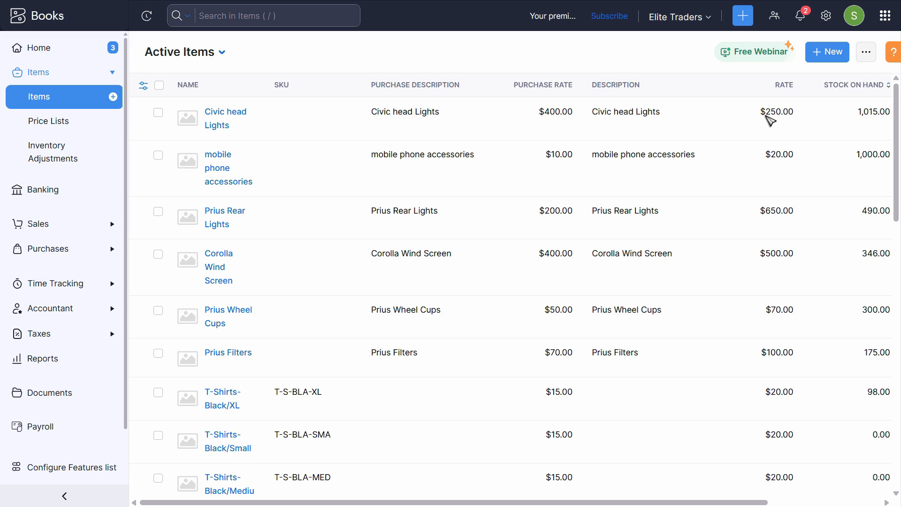
click(46, 225)
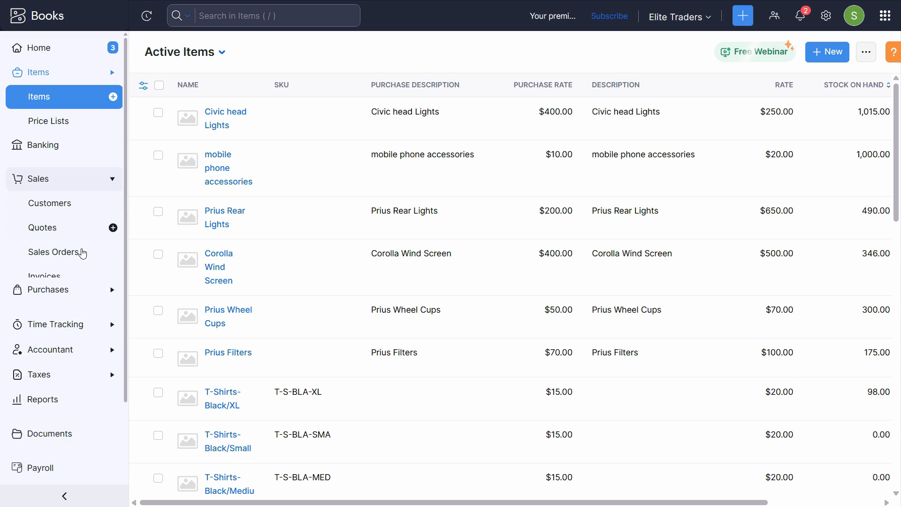
click(54, 235)
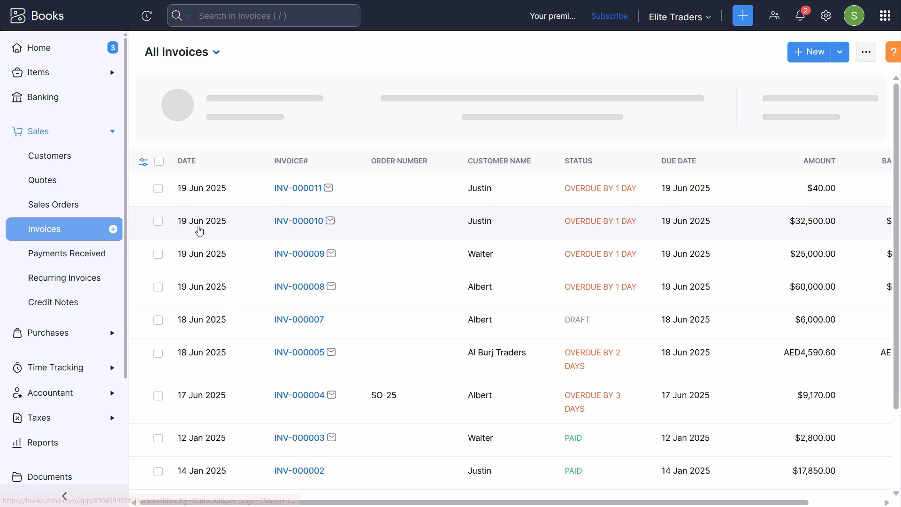
click(806, 52)
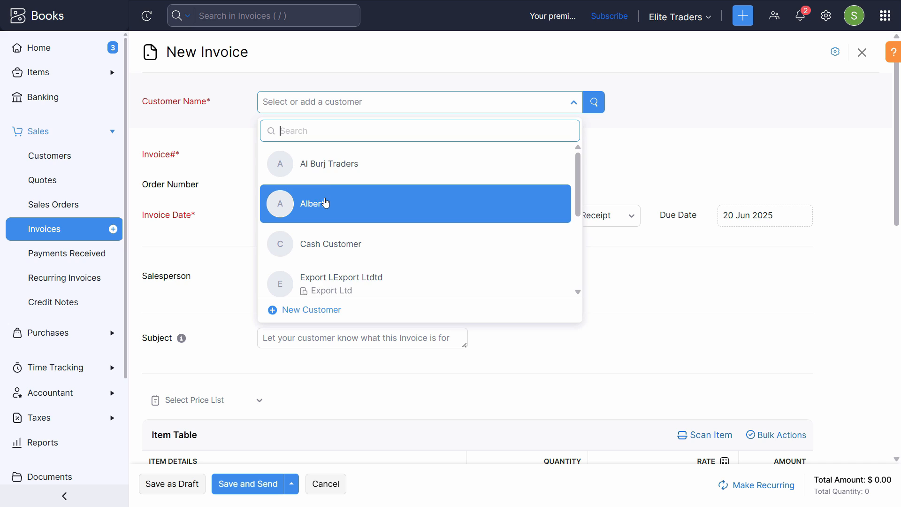
click(344, 207)
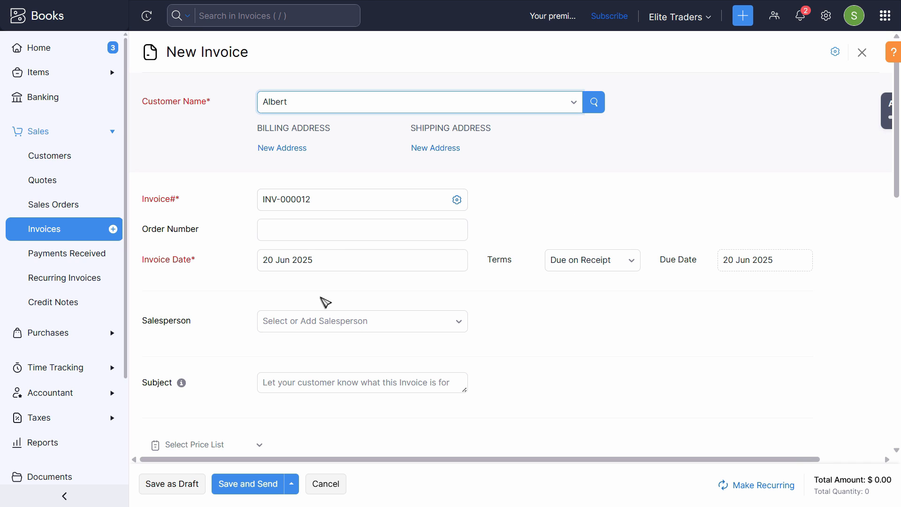
Add one unit of mobile phone accessories at a rate of 20 to the invoice, keeping the date 20 Jun 2025.
click(350, 274)
scroll(484, 305, down, 3)
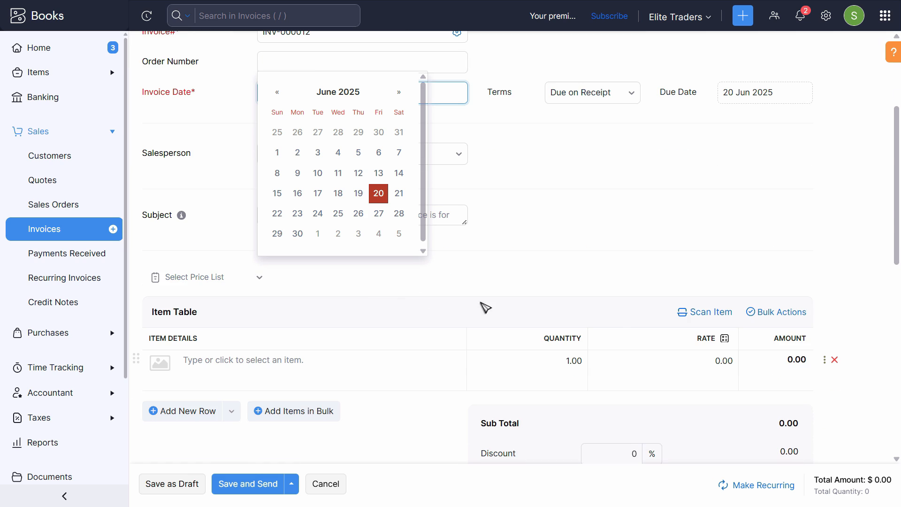
scroll(390, 304, down, 1)
click(389, 304)
text(mobi)
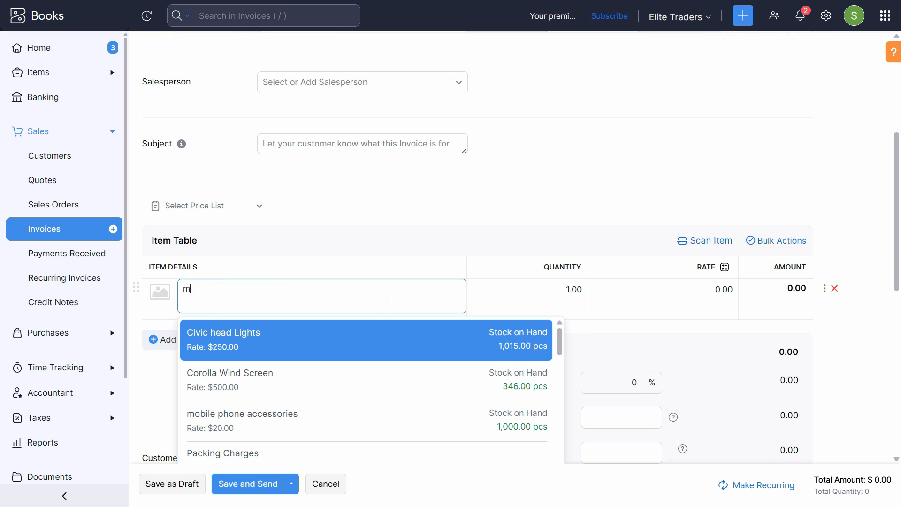
click(392, 327)
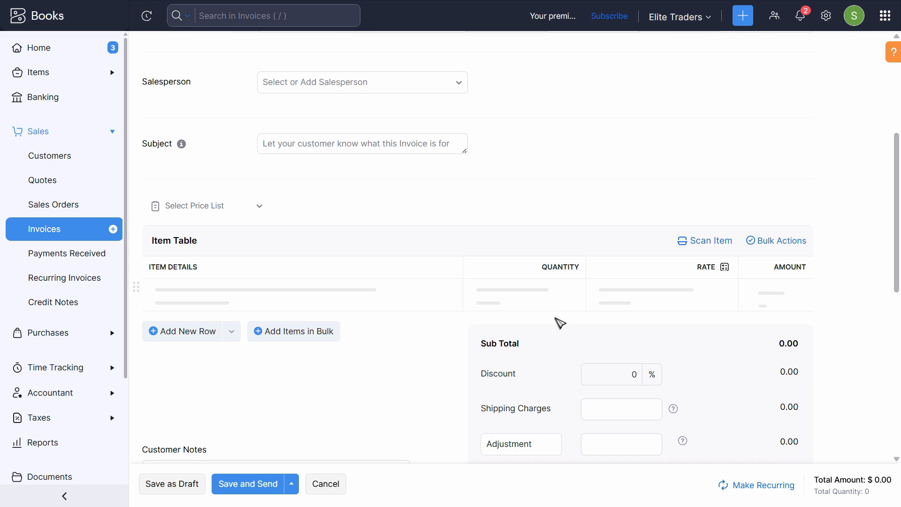
click(724, 289)
click(767, 293)
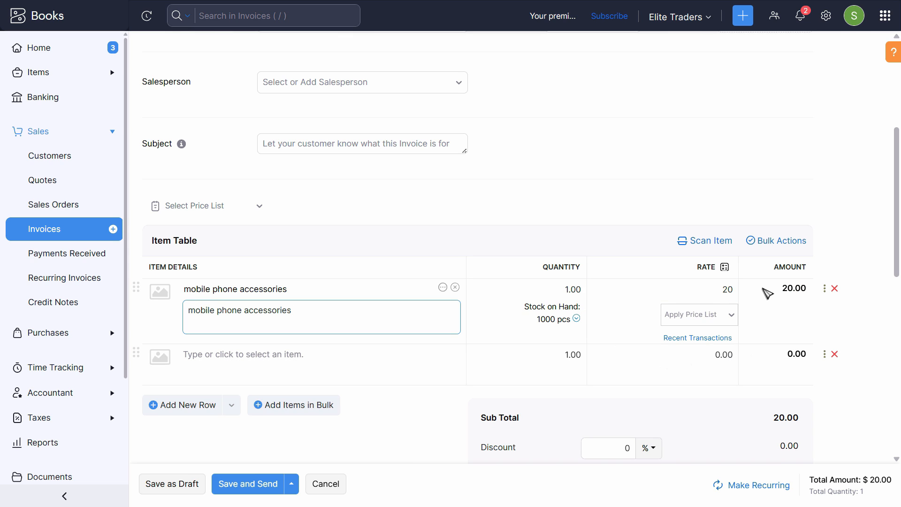
scroll(757, 292, down, 3)
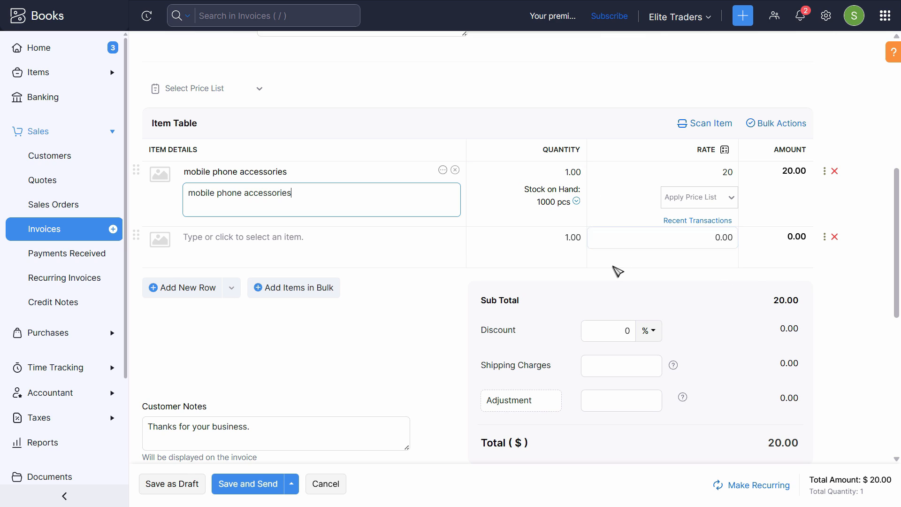
Save the invoice, choose the suggested sample contact as the email recipient, and send it to the customer.
click(265, 489)
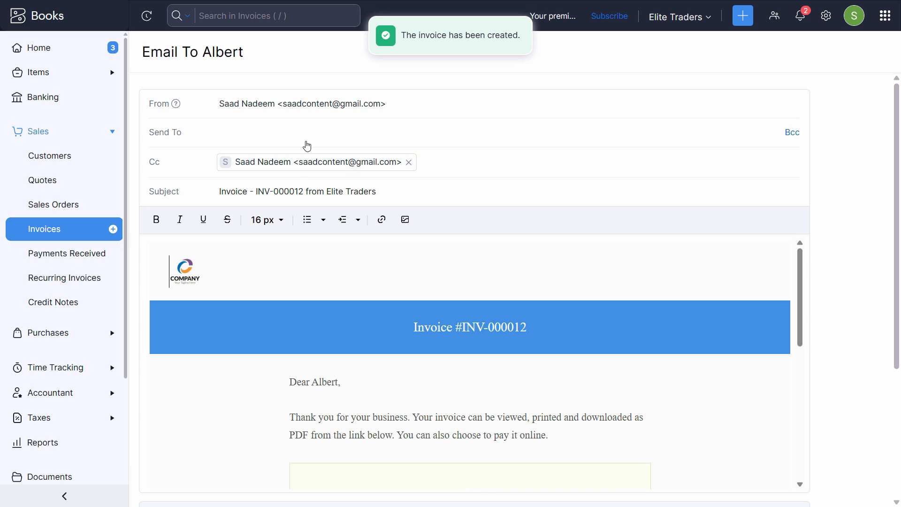
click(306, 141)
click(304, 185)
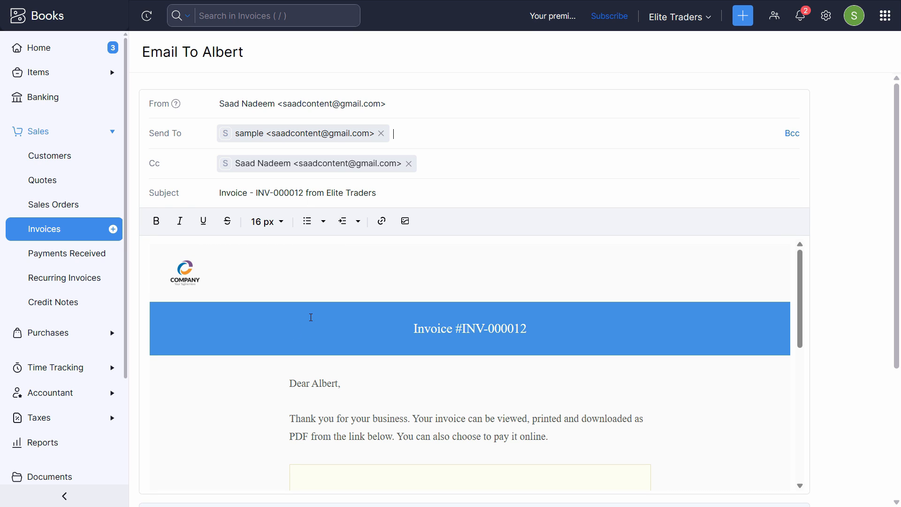
scroll(269, 381, down, 10)
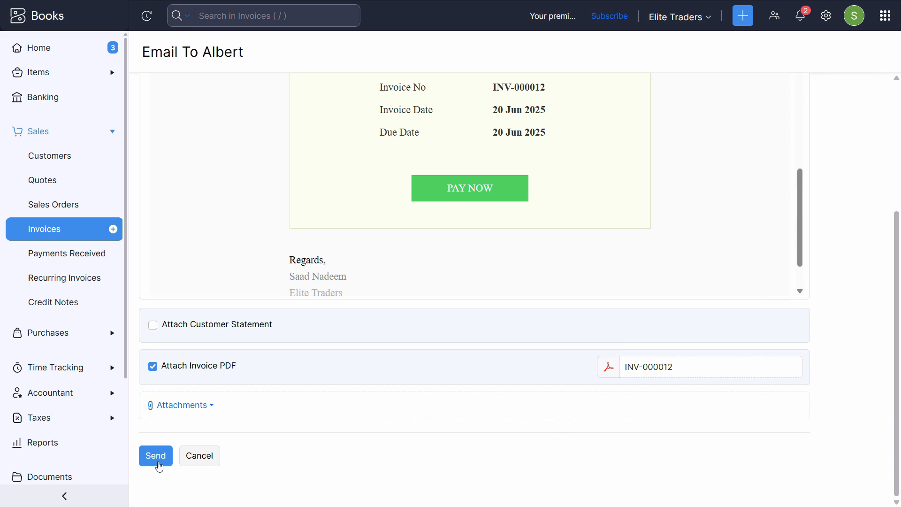
click(159, 466)
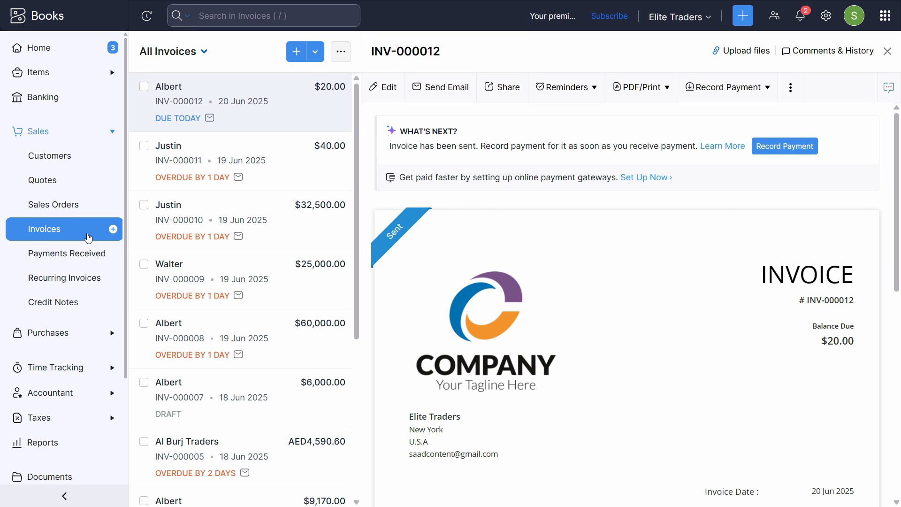
Review the sent invoice's item line and totals, and view its journal section.
scroll(610, 320, down, 10)
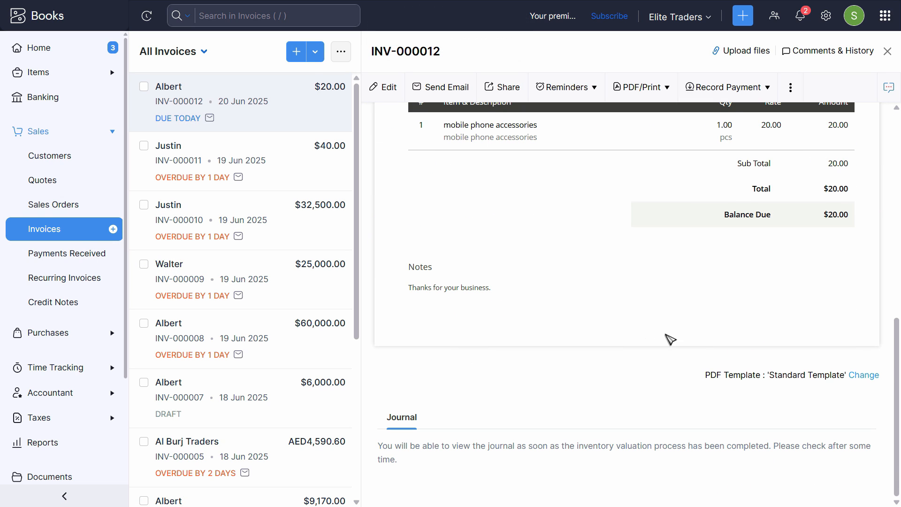
scroll(794, 267, up, 8)
scroll(841, 134, down, 3)
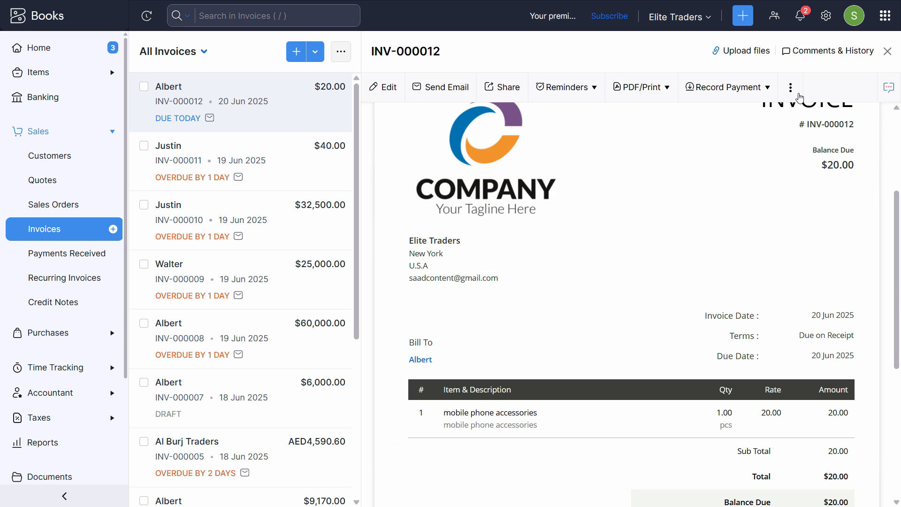
click(792, 89)
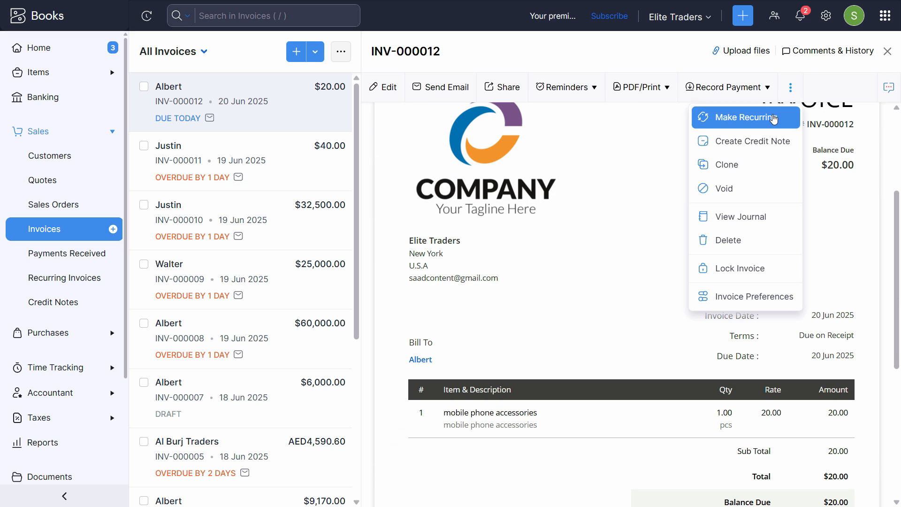
click(739, 217)
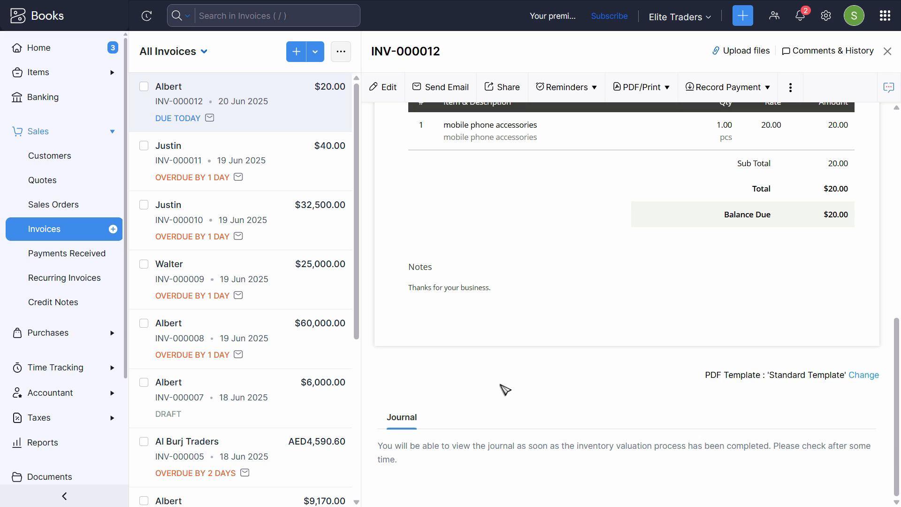
Open the Journal Report from the favorite reports and examine the 19 and 20 Jun 2025 bill and invoice entries.
click(49, 446)
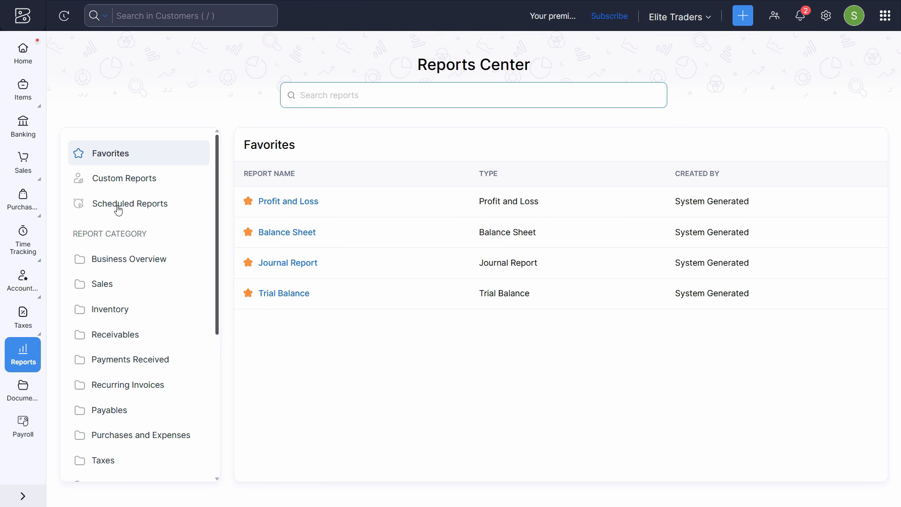
click(133, 155)
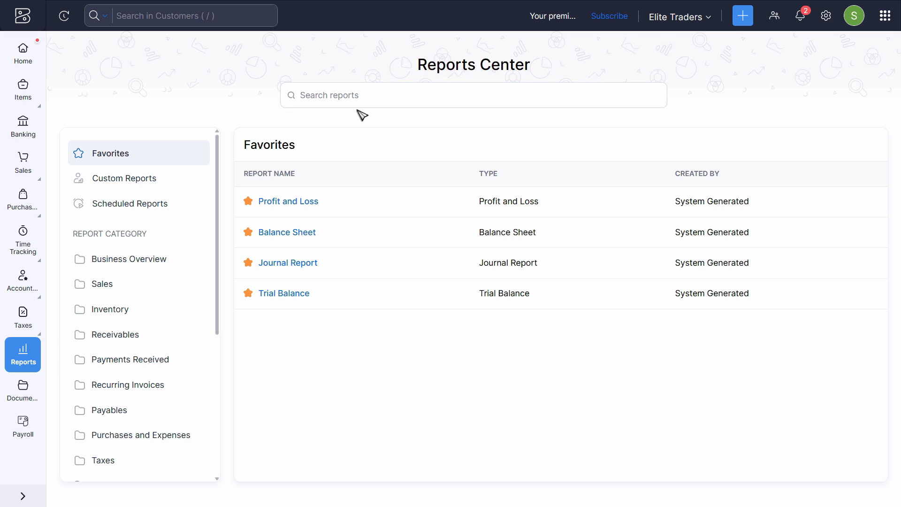
click(330, 273)
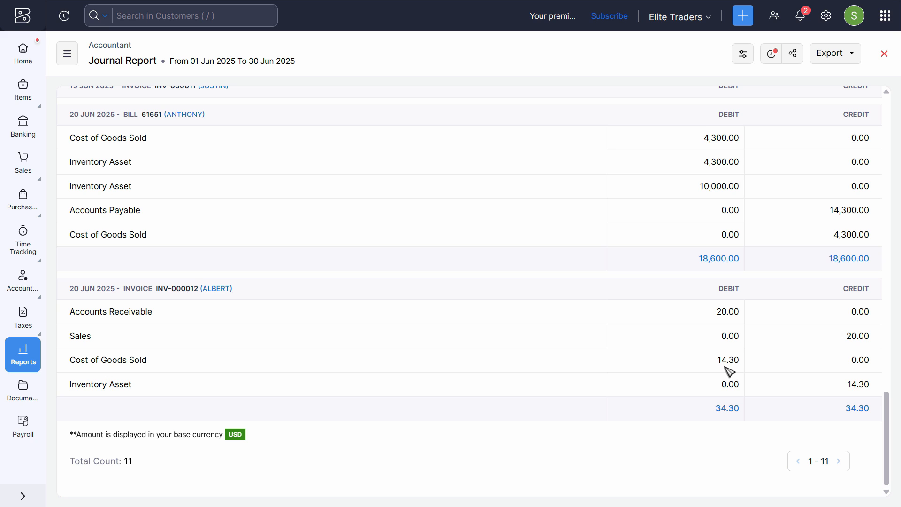
scroll(476, 377, up, 5)
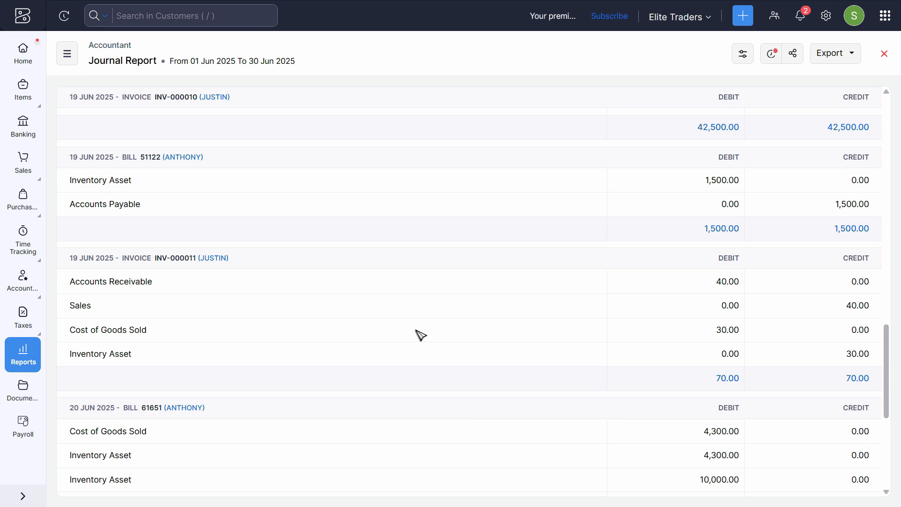